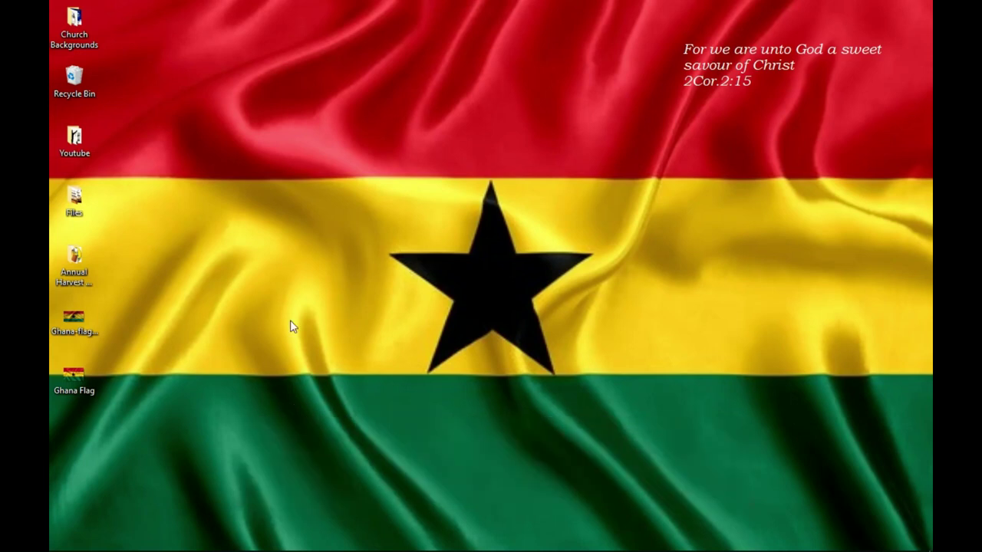
Switch to Photoshop and create a 1920 × 1080 pixel document at 300 pixels/inch with RGB color and a white background.
click(77, 315)
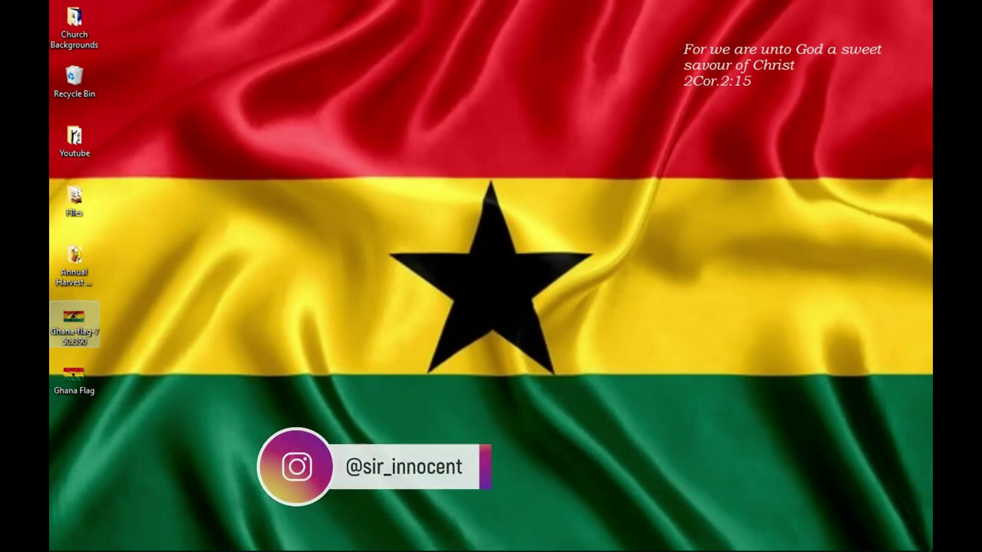
click(467, 541)
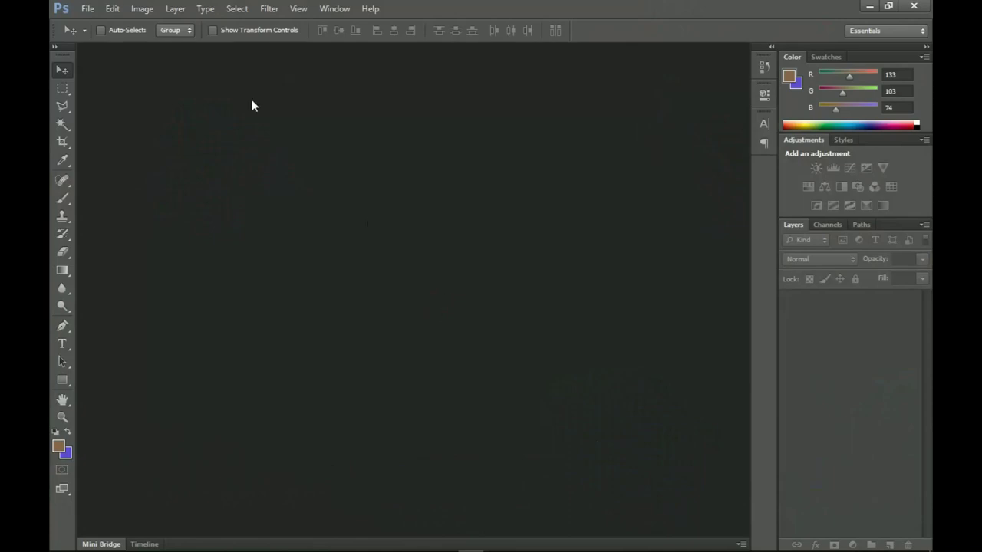
click(88, 9)
key(Escape)
key(ctrl+n)
drag(368, 162, 391, 157)
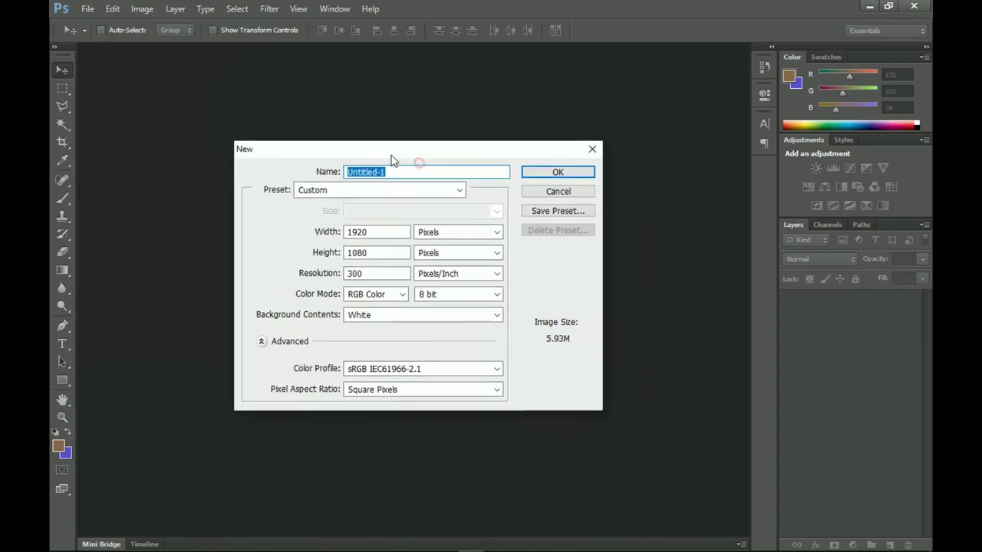
drag(380, 232, 267, 232)
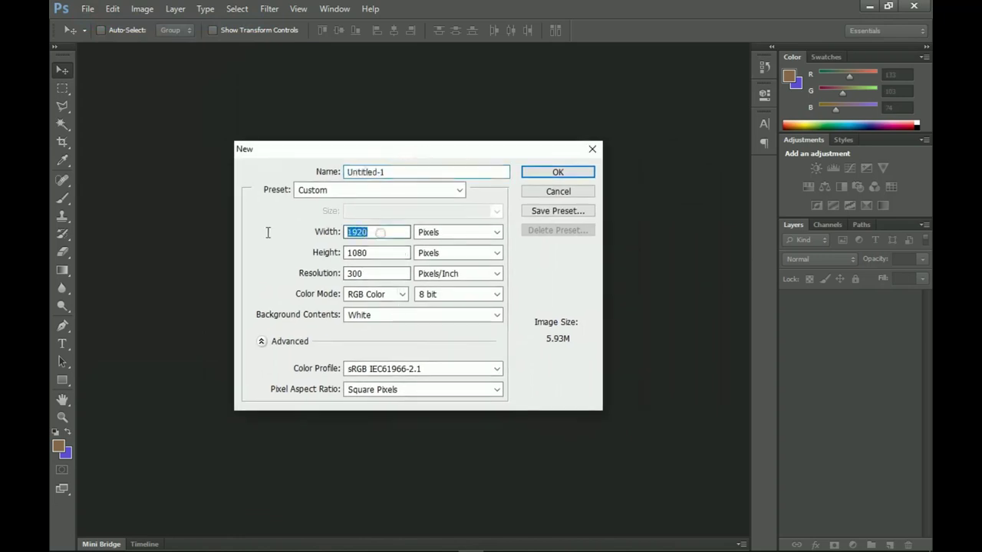
drag(377, 253, 429, 244)
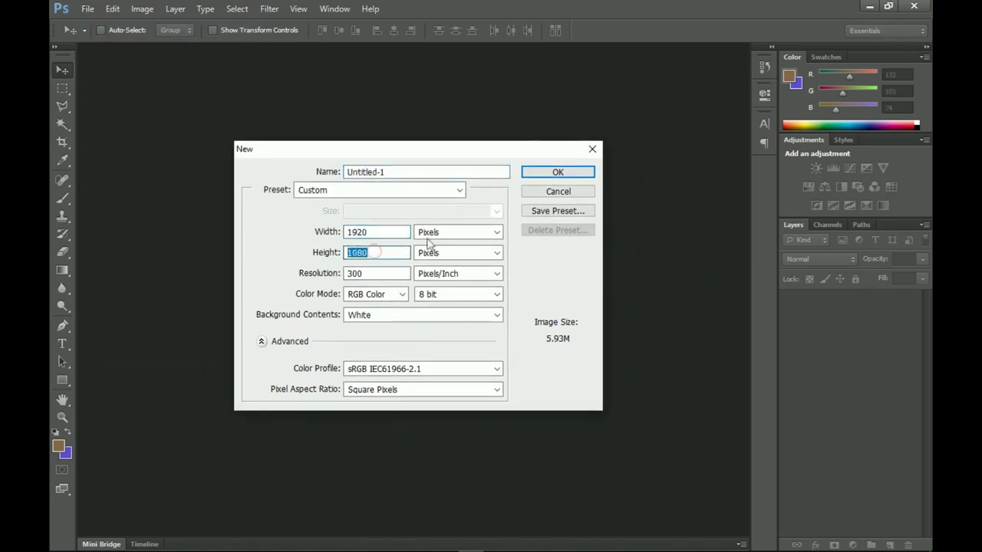
drag(371, 273, 290, 274)
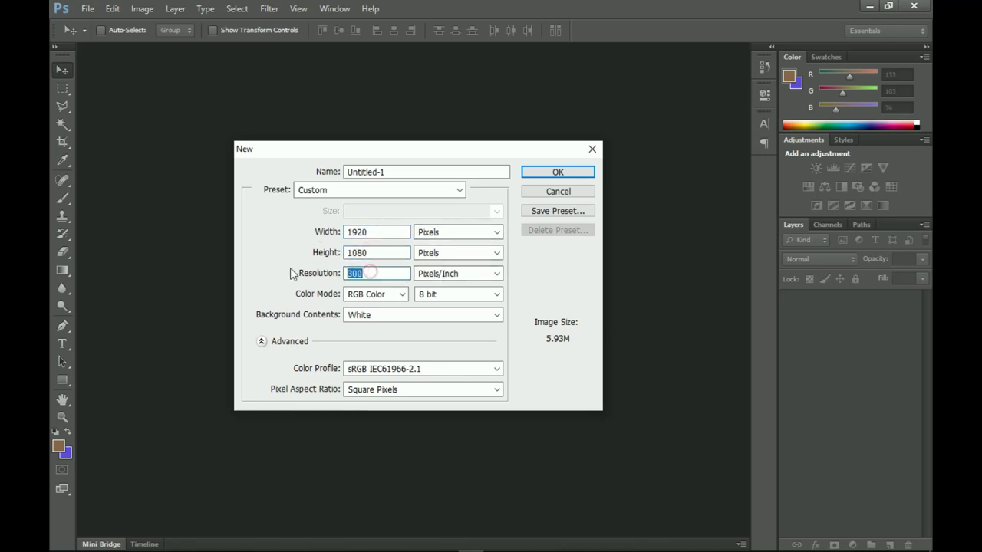
click(558, 171)
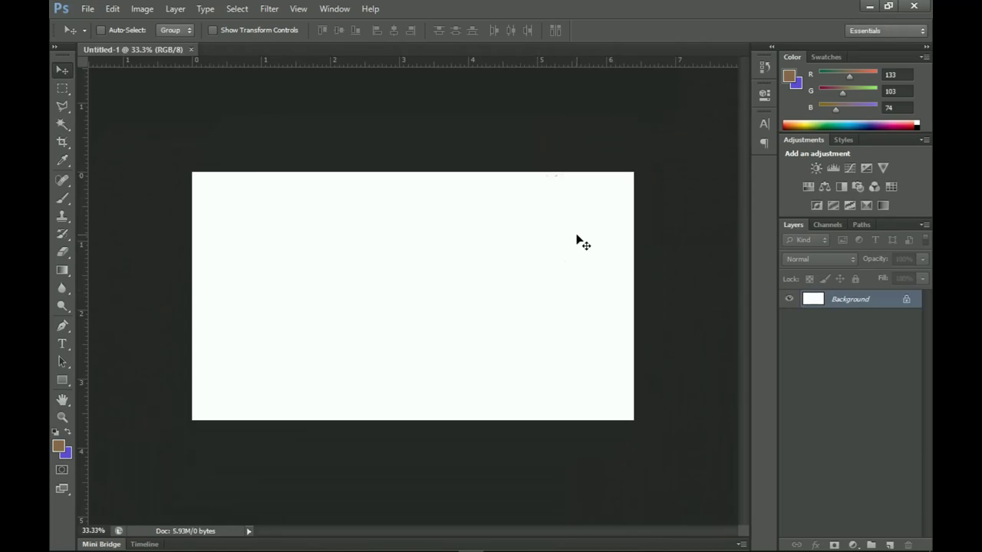
Place the Ghana-flag-750x390 image from the desktop into the document and scale it to about 76% so it covers the canvas.
click(869, 6)
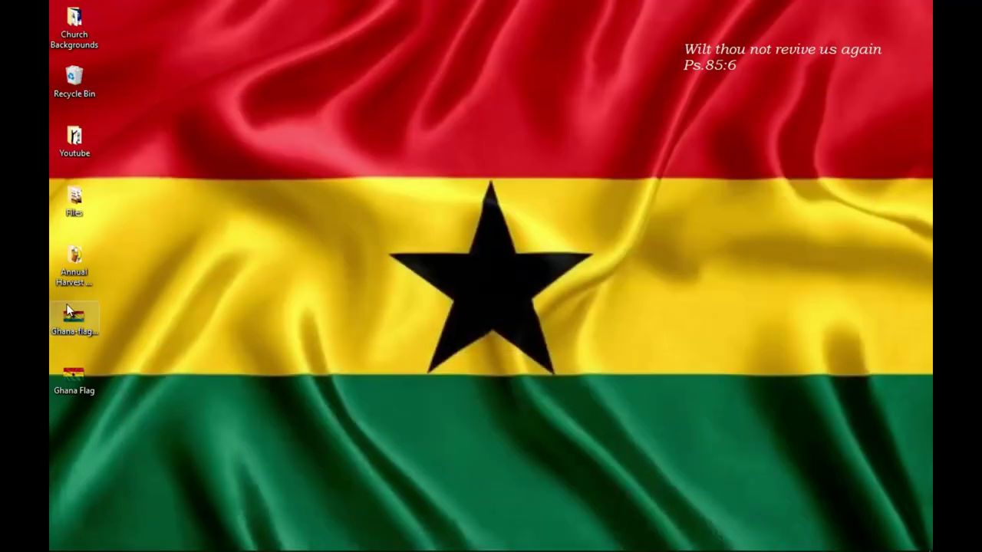
drag(68, 314, 455, 344)
drag(633, 411, 687, 437)
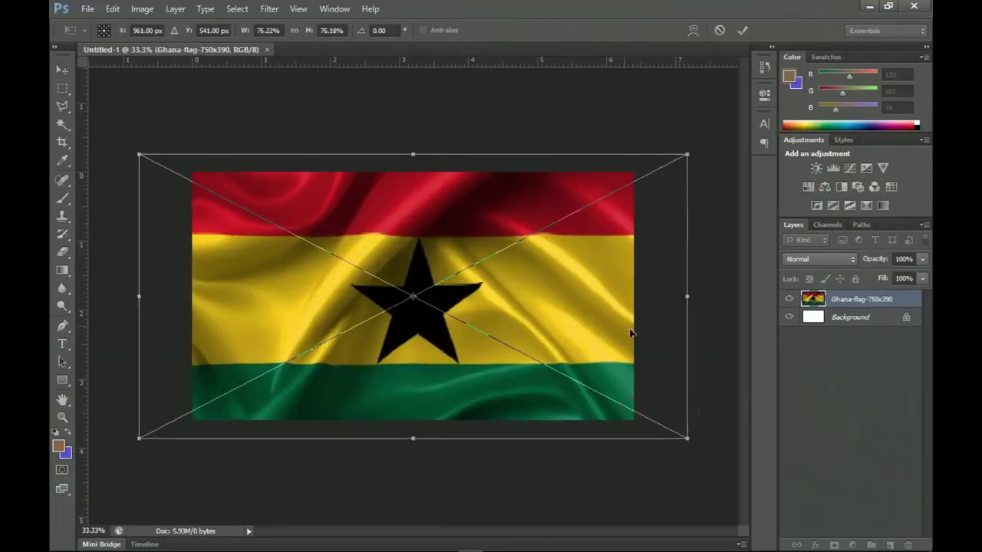
key(Return)
key(z)
click(410, 265)
alt+click(410, 265)
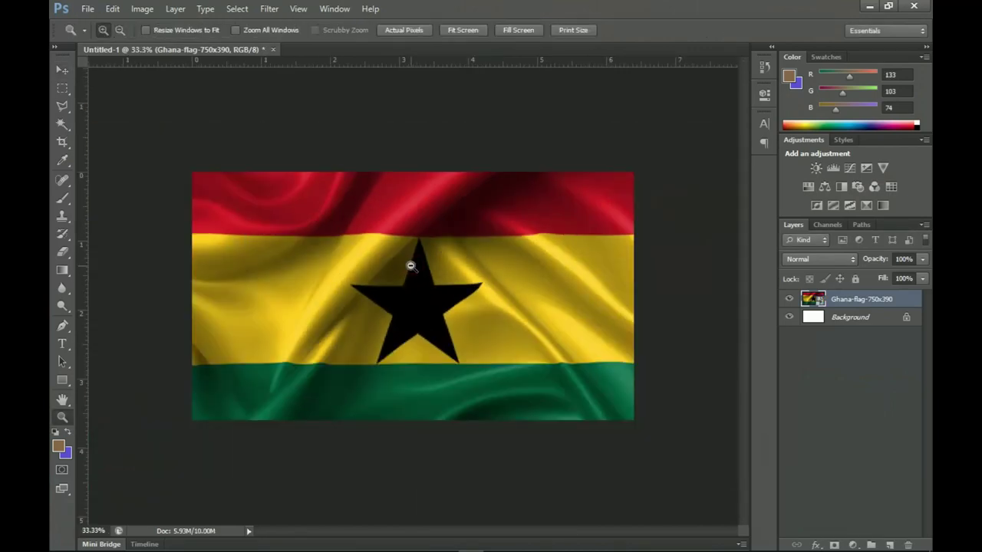
key(v)
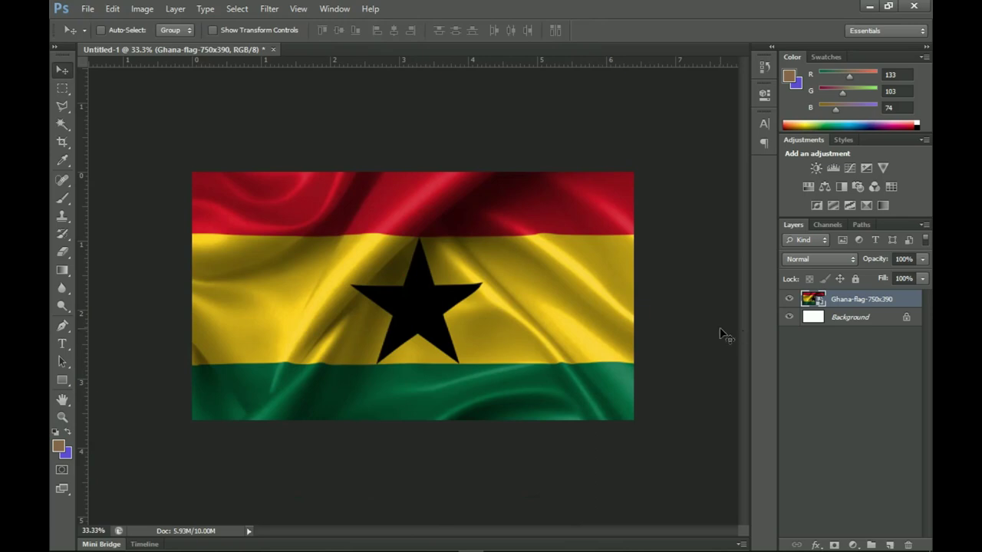
Rasterize the flag layer and deepen its shadows with Levels by raising the black input level slightly.
right_click(869, 308)
click(766, 216)
key(ctrl+l)
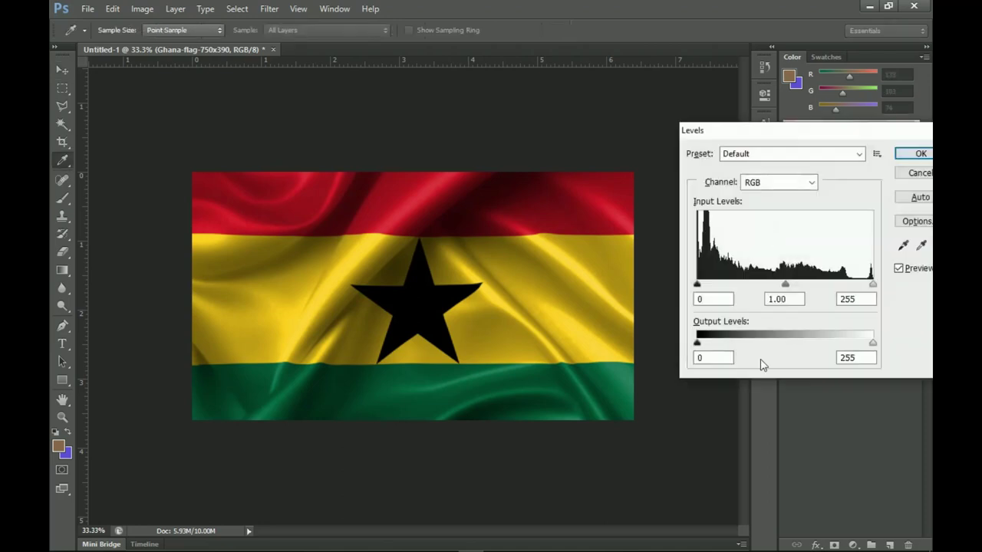
drag(697, 284, 706, 284)
click(707, 287)
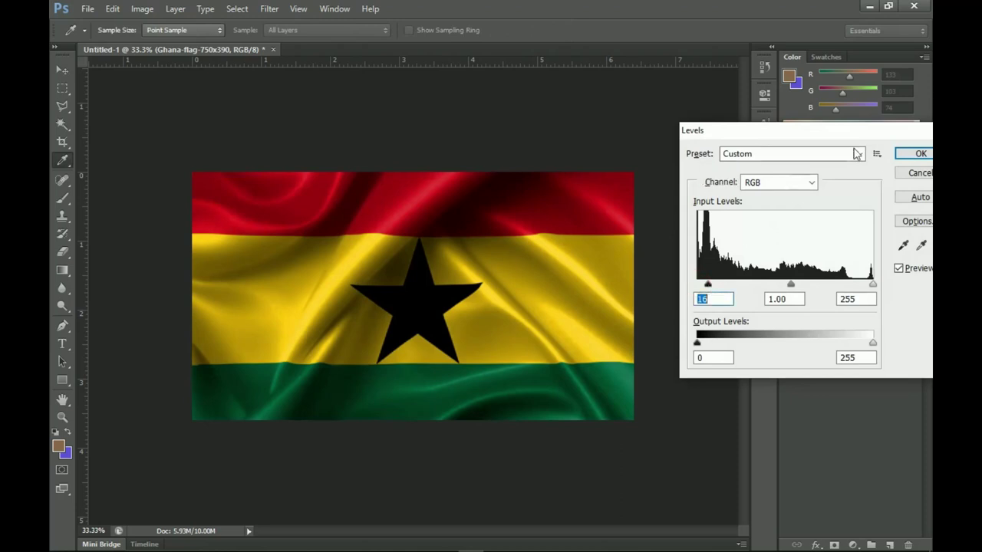
drag(702, 285, 710, 285)
click(919, 156)
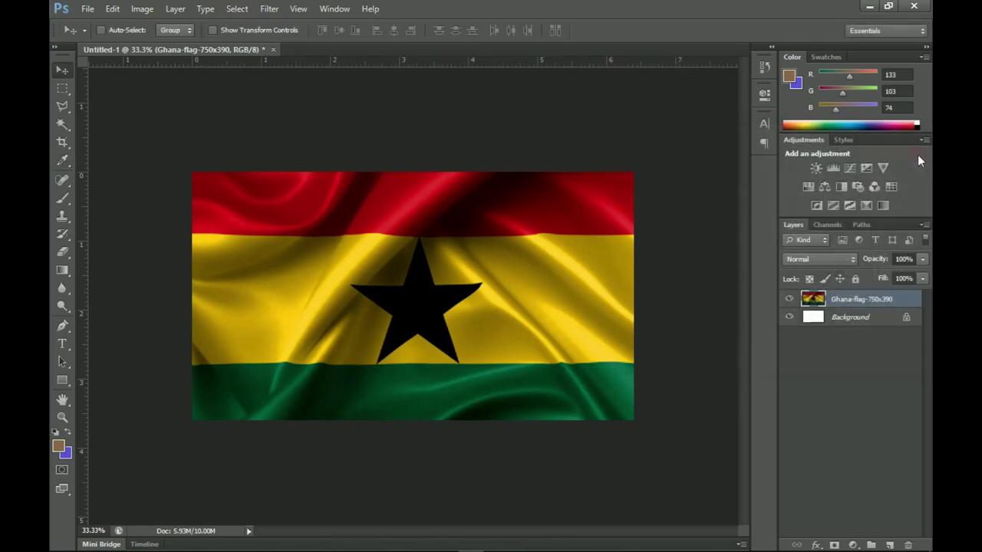
Boost the flag layer's colors slightly with a Hue/Saturation adjustment.
key(ctrl+u)
drag(628, 165, 637, 166)
key(Return)
click(852, 545)
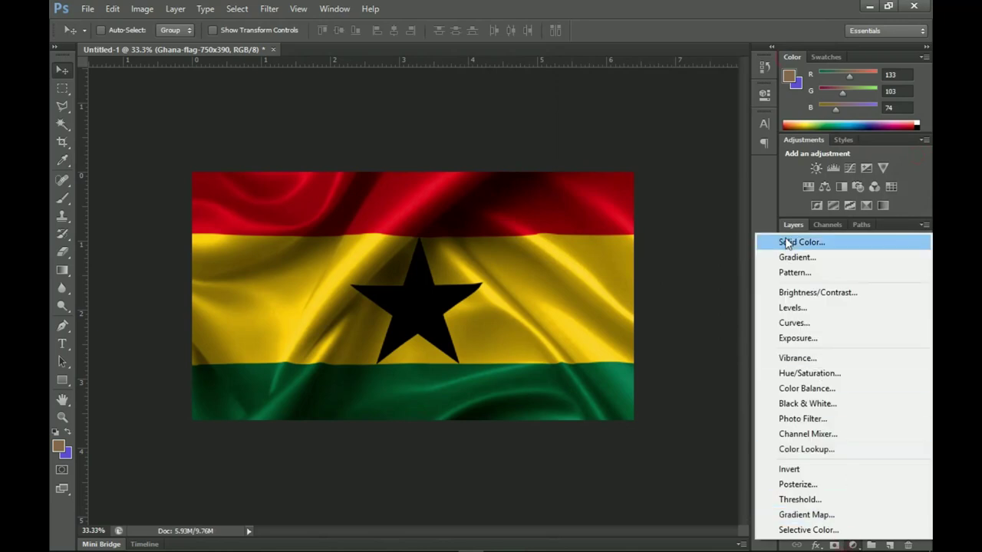
click(781, 243)
click(720, 182)
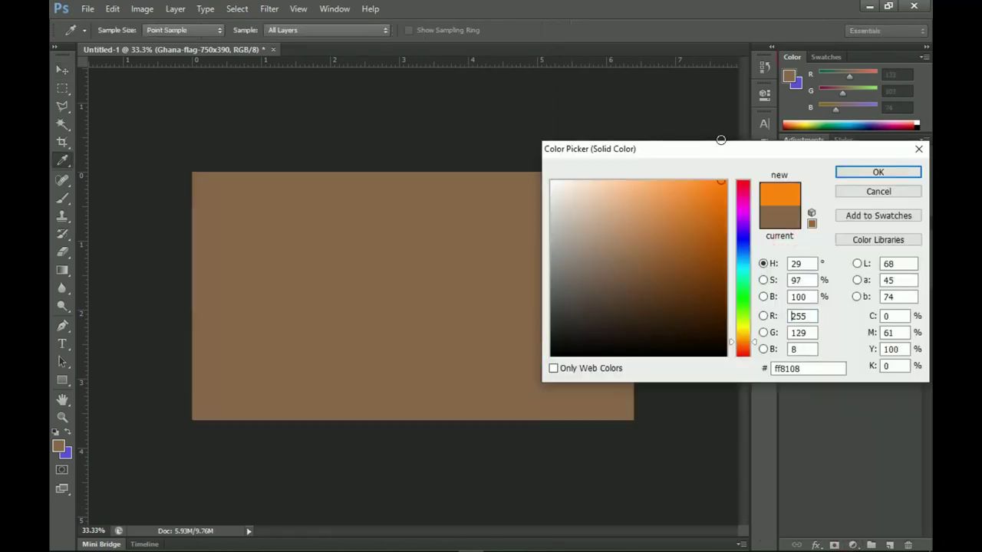
click(878, 192)
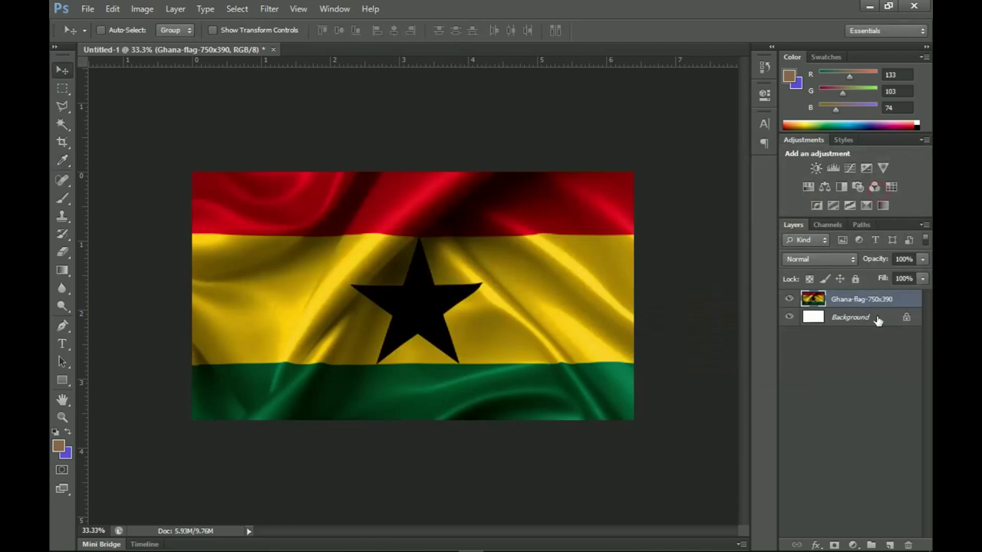
click(853, 544)
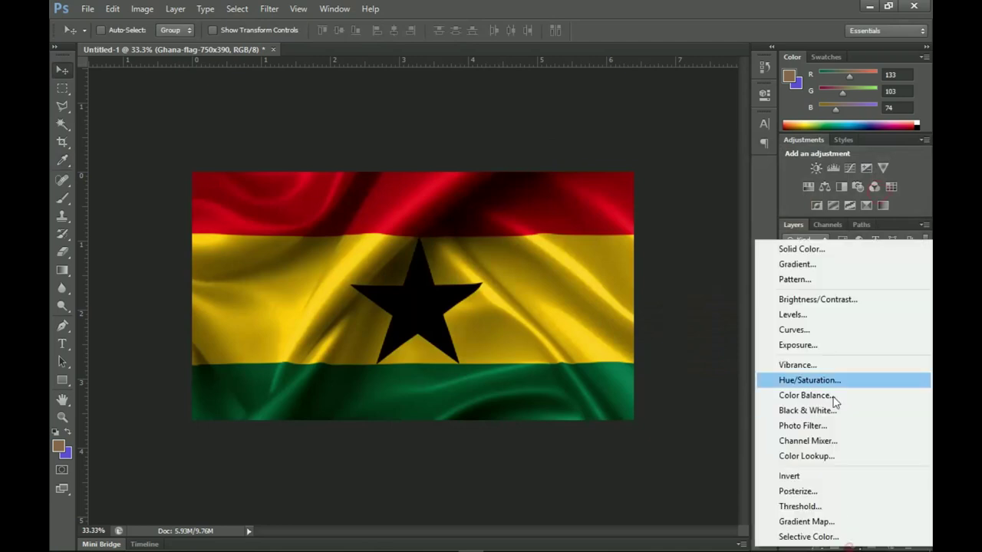
click(794, 262)
click(659, 159)
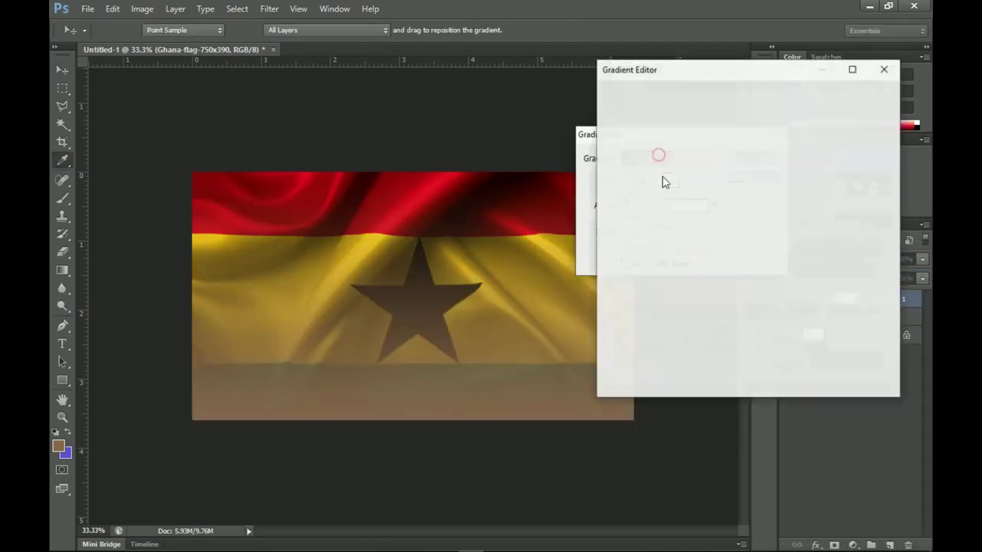
click(866, 118)
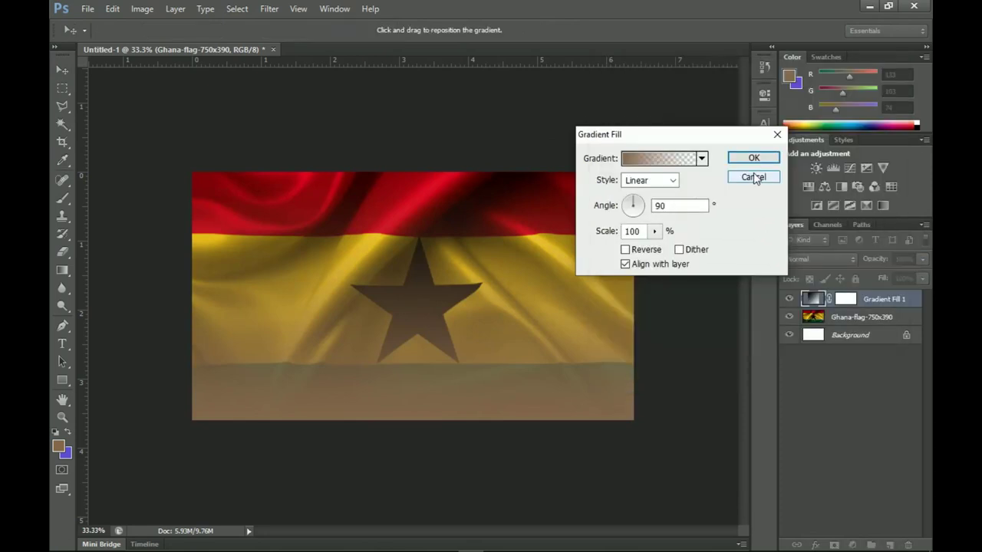
click(752, 177)
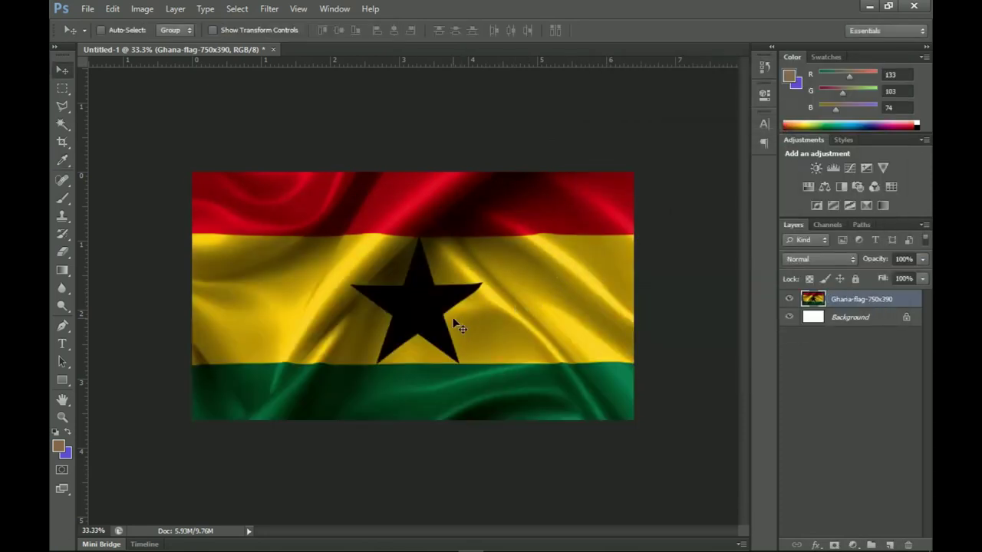
Add the text "PEACE" in white HelveticaInserat over the flag's yellow band.
key(ctrl+plus)
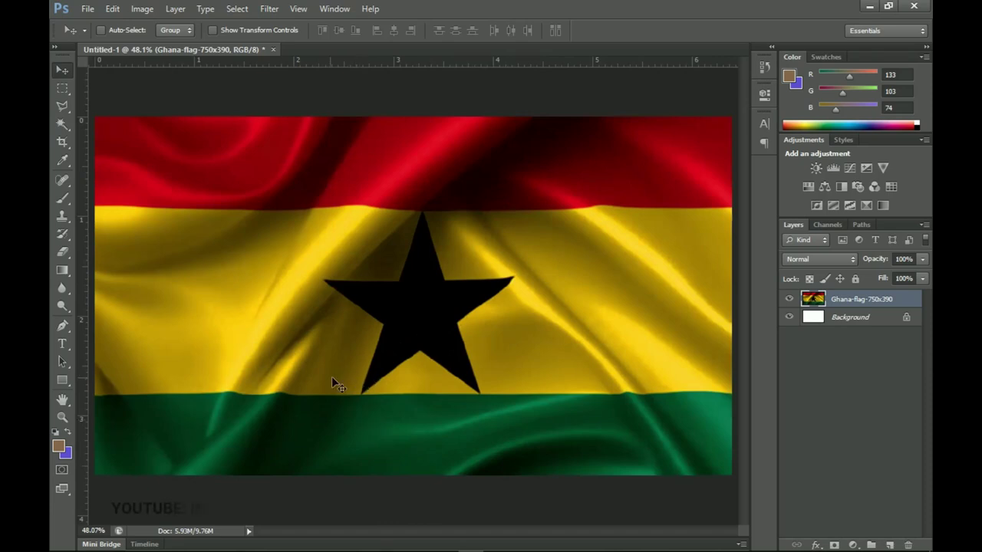
click(60, 347)
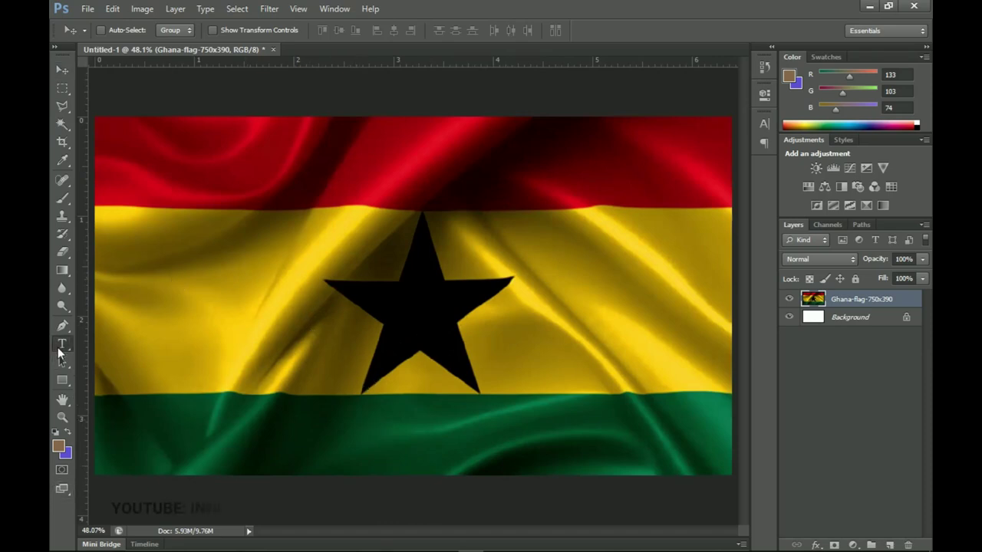
click(349, 313)
click(176, 32)
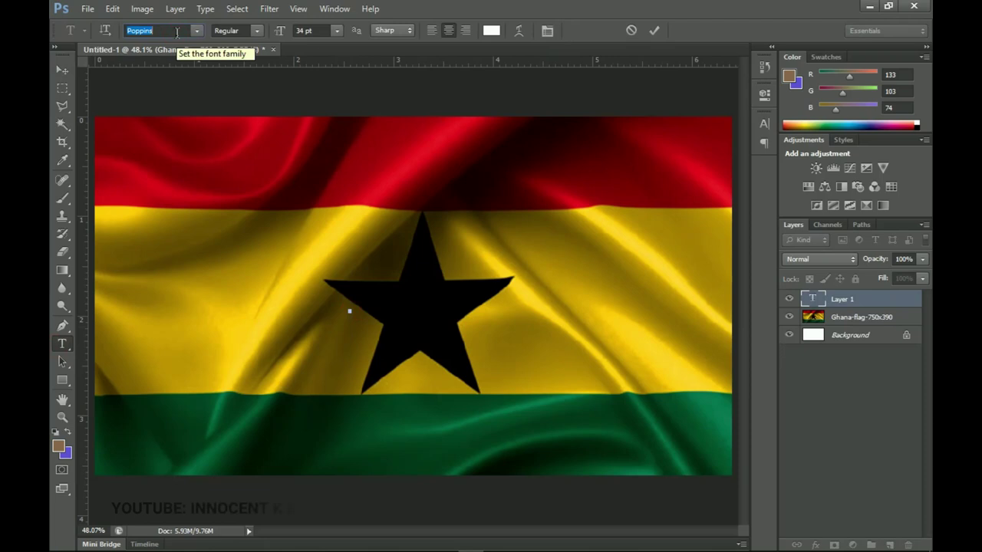
text(HelveticaInserat...)
key(Return)
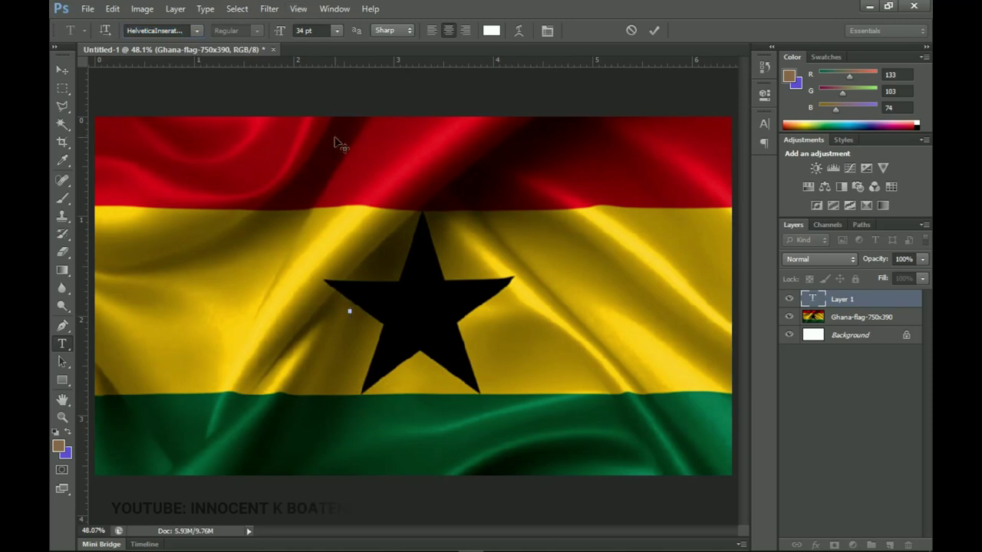
text(PEACE)
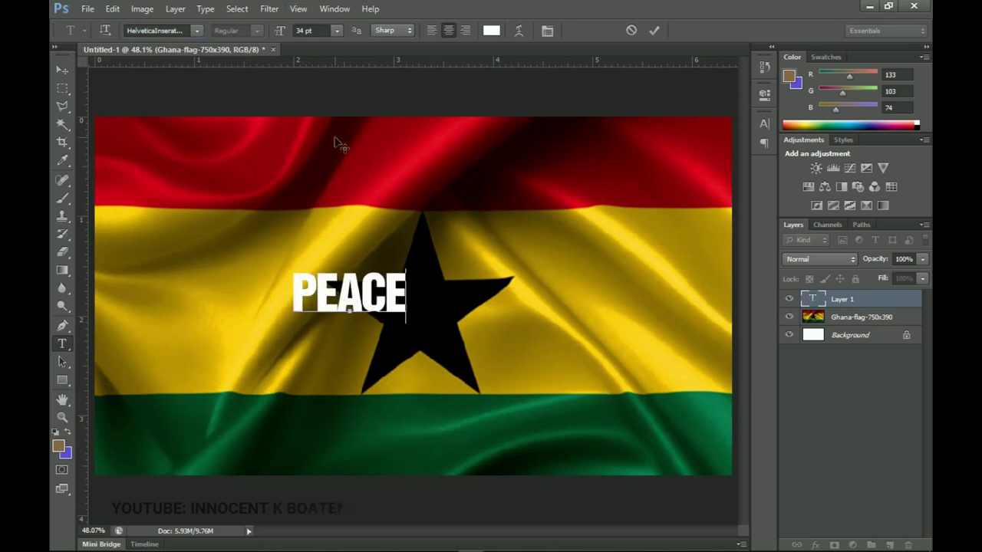
click(62, 69)
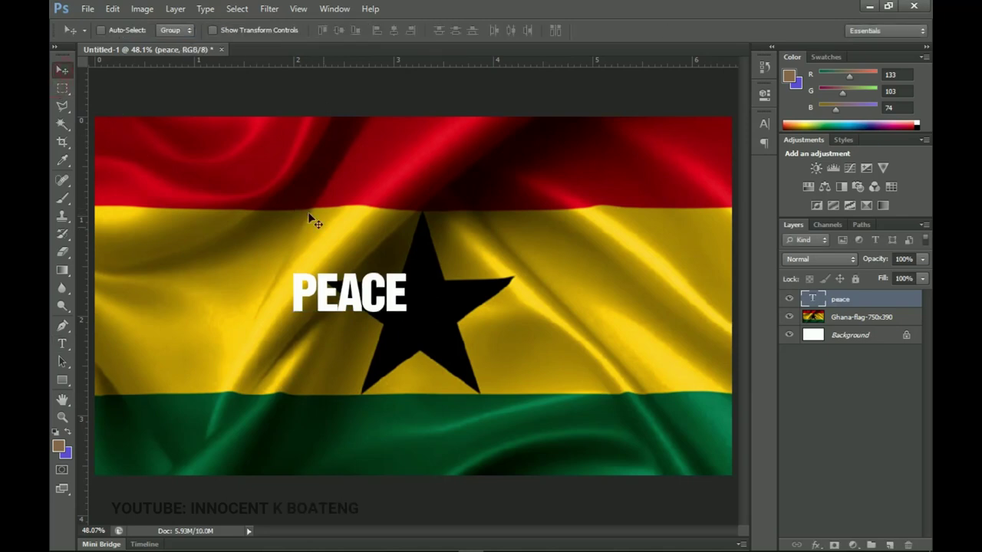
Enlarge the PEACE text with Free Transform and set its font size to 110 pt.
key(ctrl+t)
drag(409, 272, 526, 223)
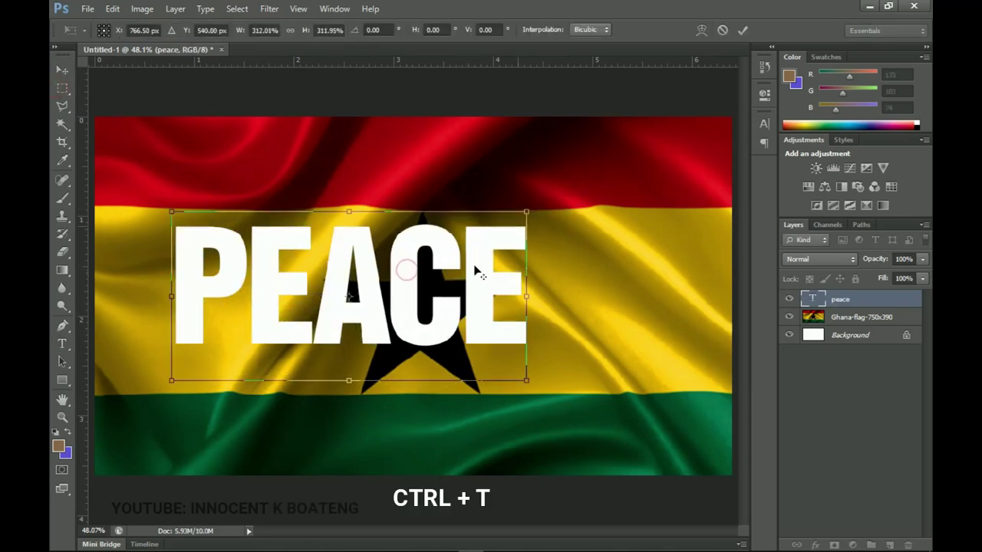
double_click(409, 328)
key(t)
double_click(410, 321)
click(322, 31)
text(110)
key(Return)
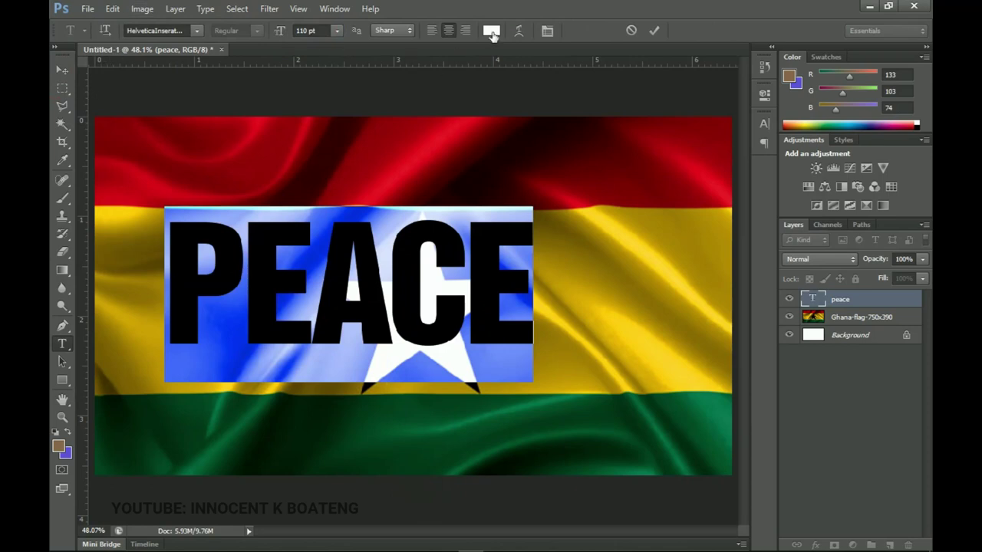
Change the PEACE text color to black (000000) and left-align the text.
click(490, 30)
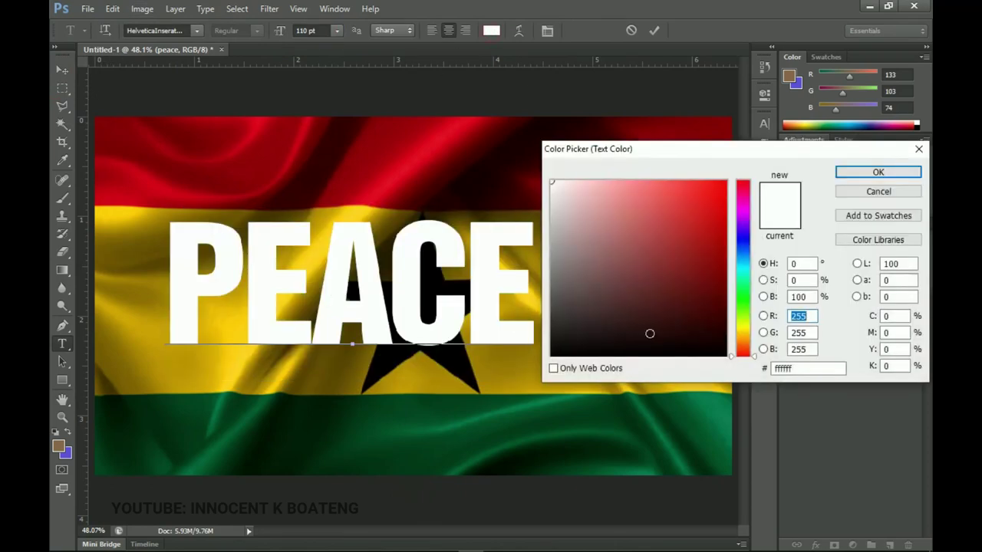
drag(650, 334, 399, 462)
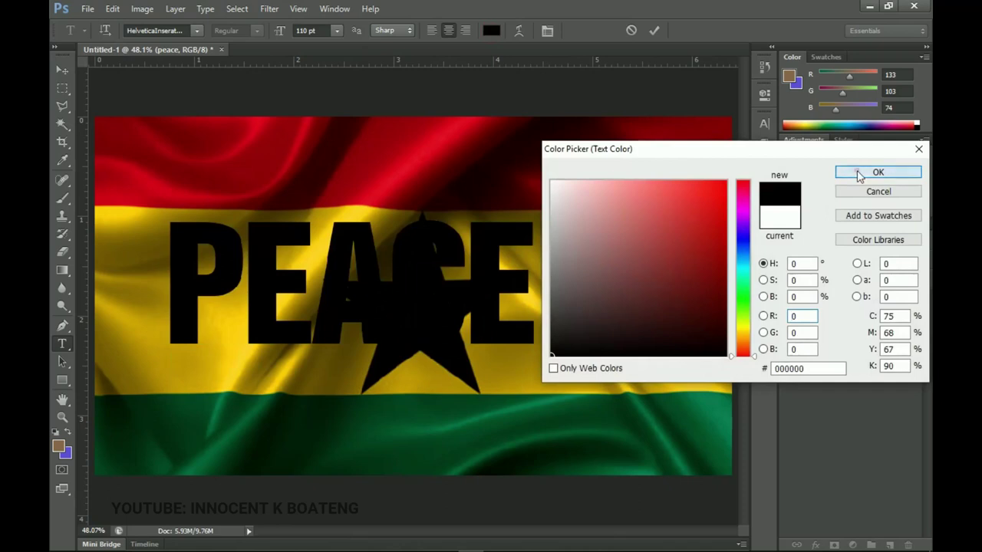
click(859, 172)
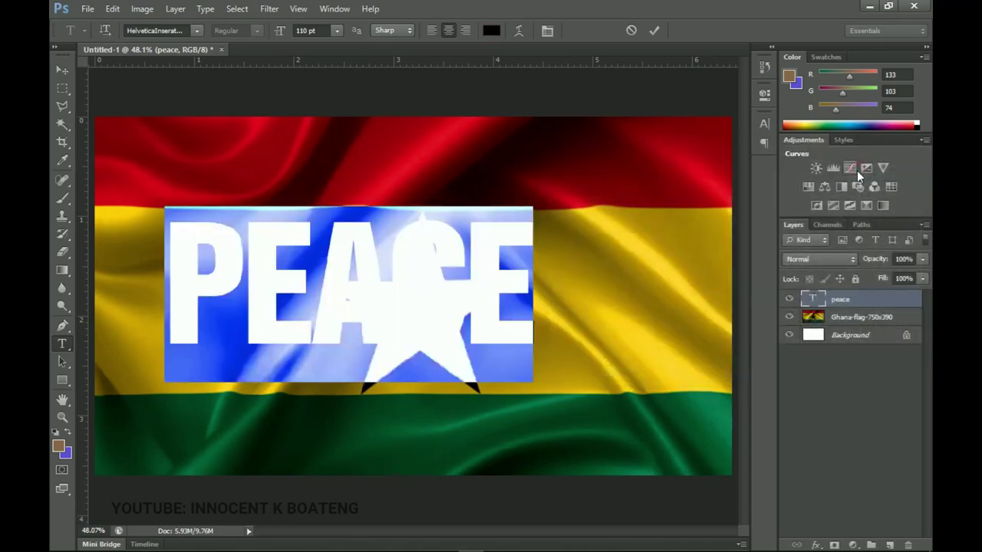
click(425, 32)
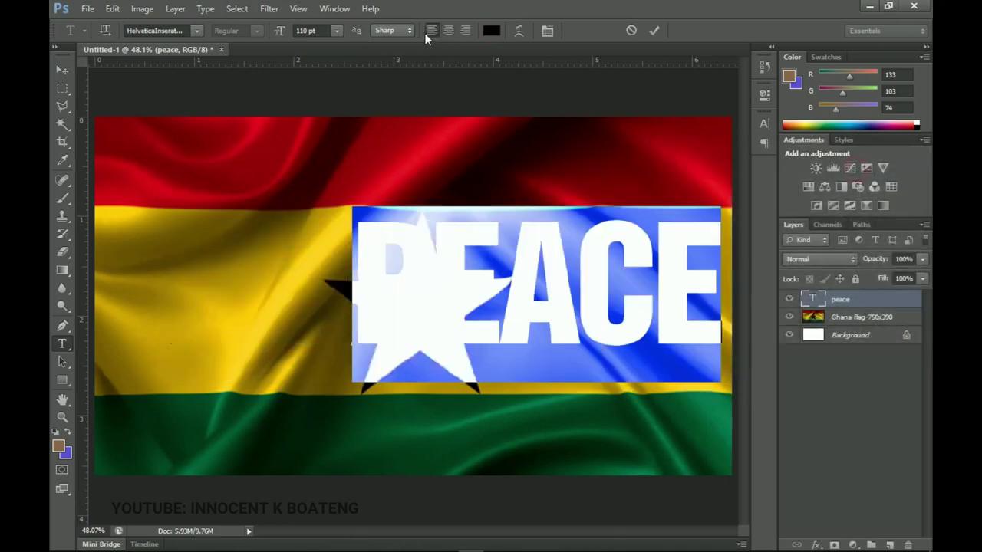
click(60, 76)
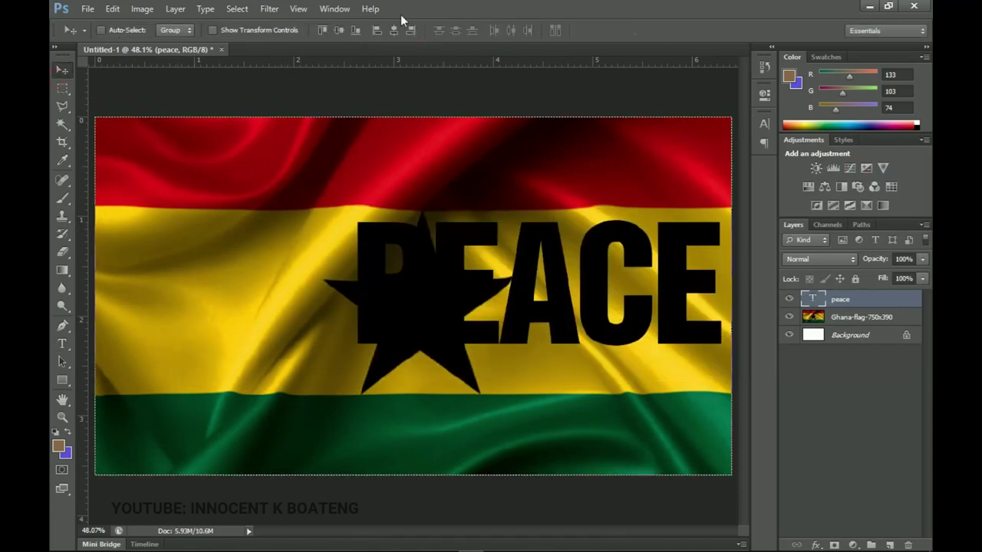
Center the PEACE text horizontally on the canvas, using a full-canvas selection that is cleared once aligned.
key(ctrl+a)
click(393, 30)
key(ctrl+d)
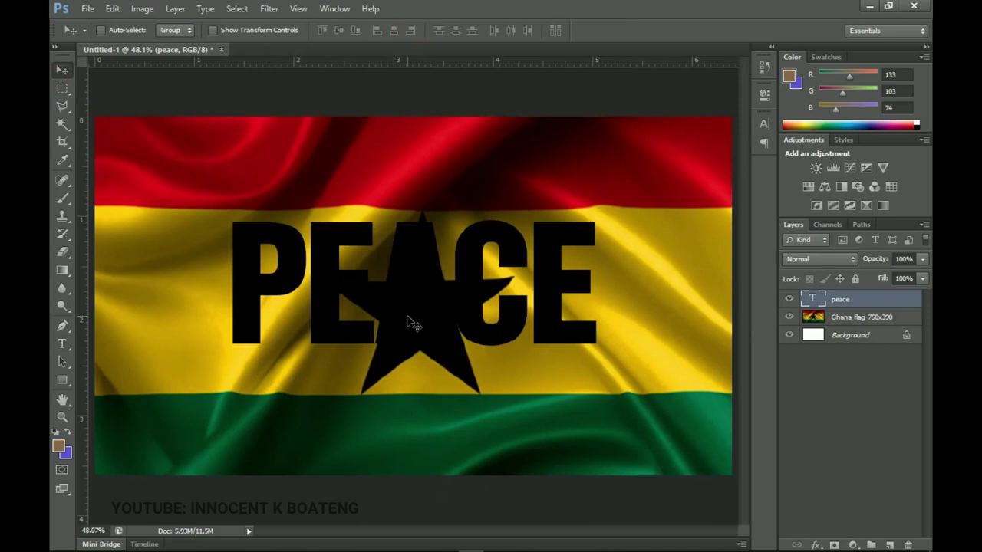
Apply a Gaussian Blur with a 9.8-pixel radius to the Ghana flag layer.
click(861, 319)
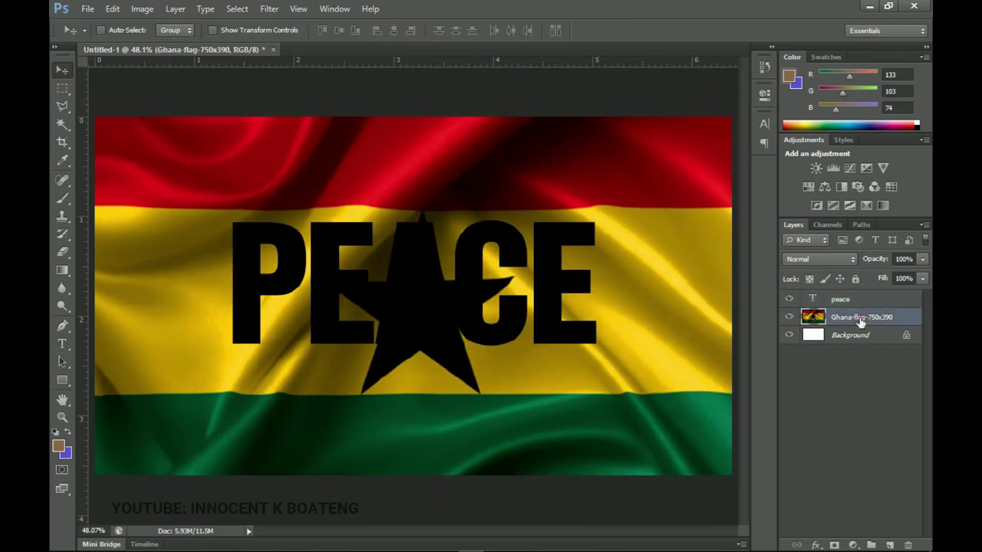
click(265, 10)
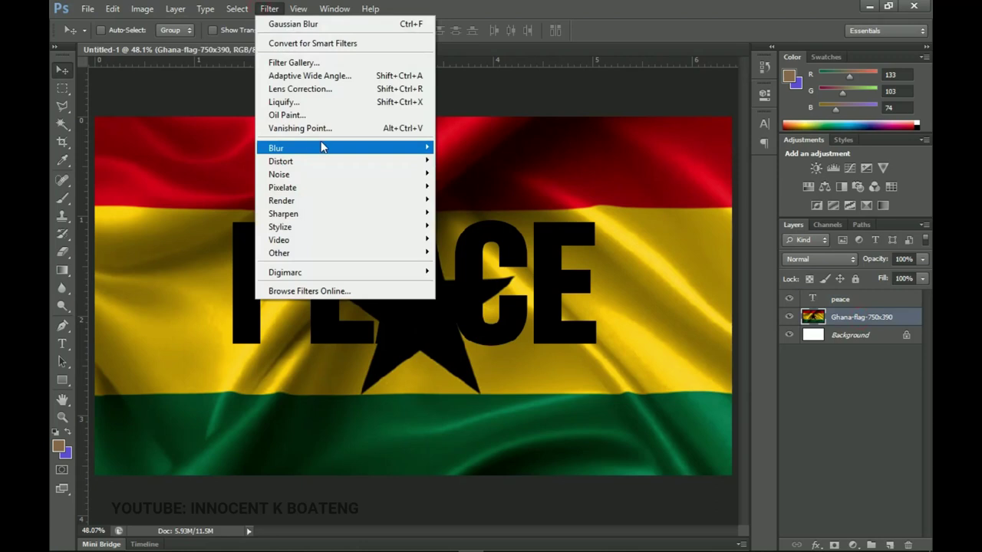
mouse_move(395, 150)
click(469, 245)
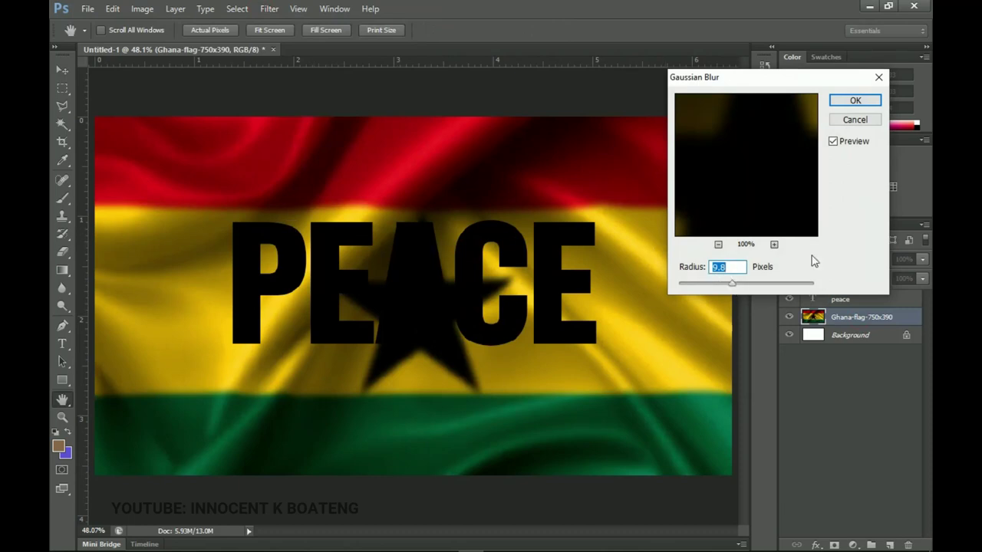
click(855, 102)
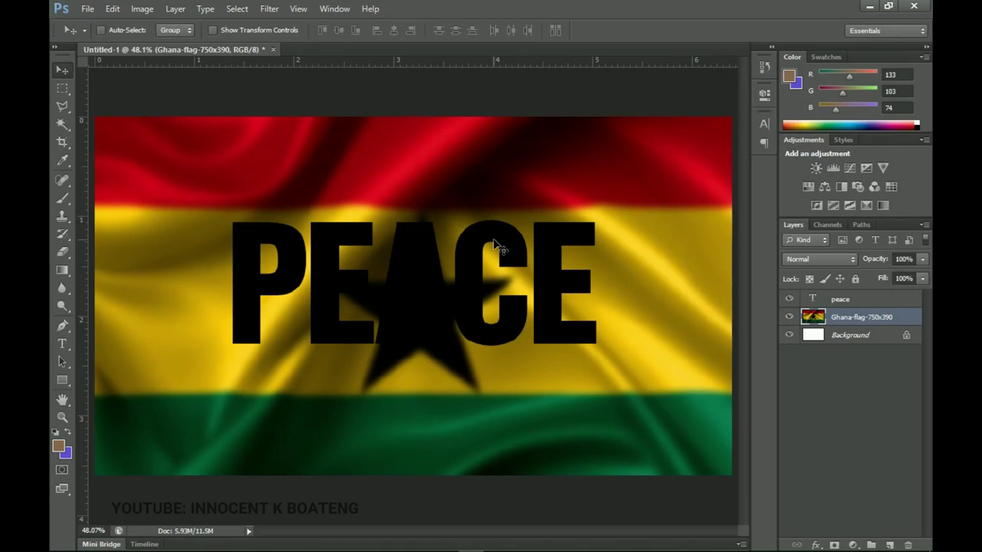
Inspect the character settings of the PEACE text, including its capitalization and tracking, and close them unchanged.
click(857, 301)
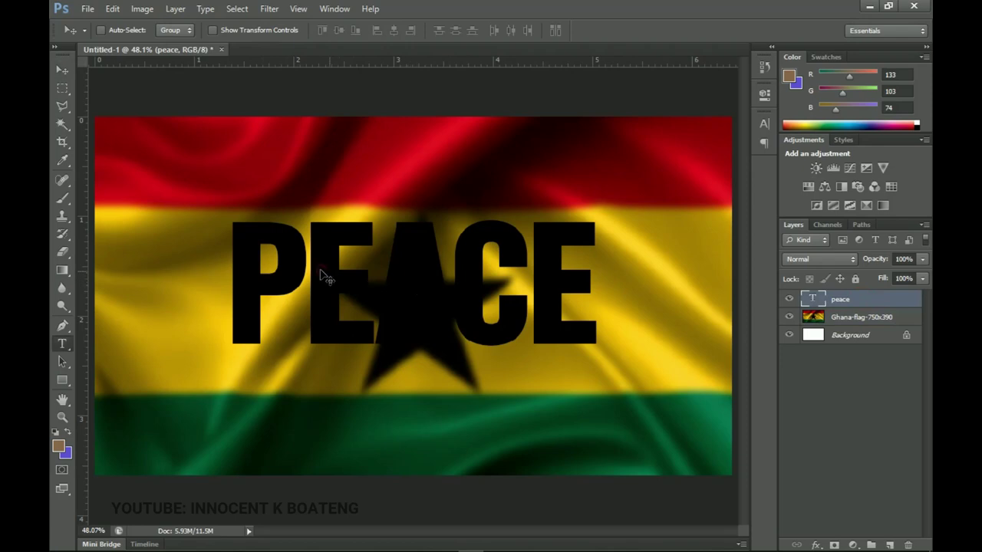
key(t)
click(409, 292)
key(ctrl+a)
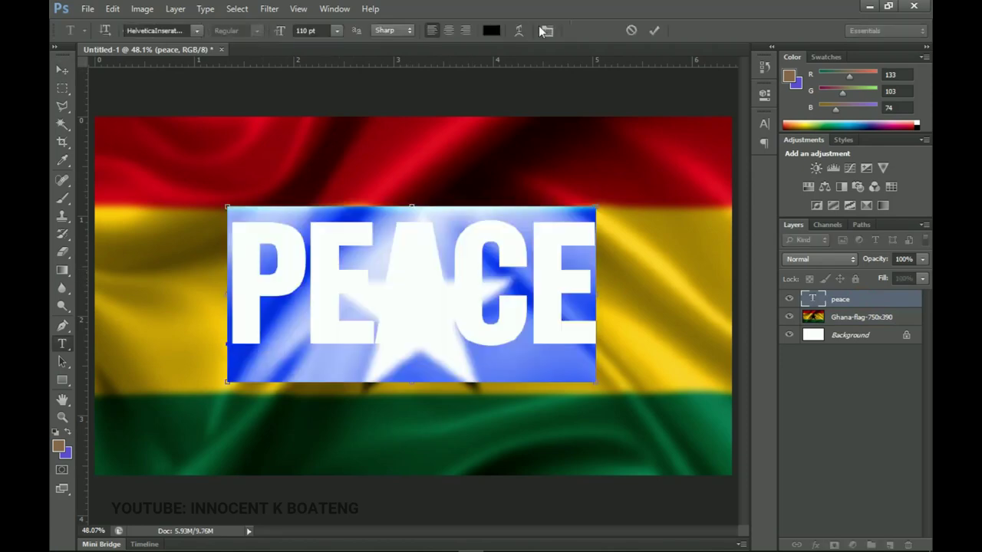
click(546, 30)
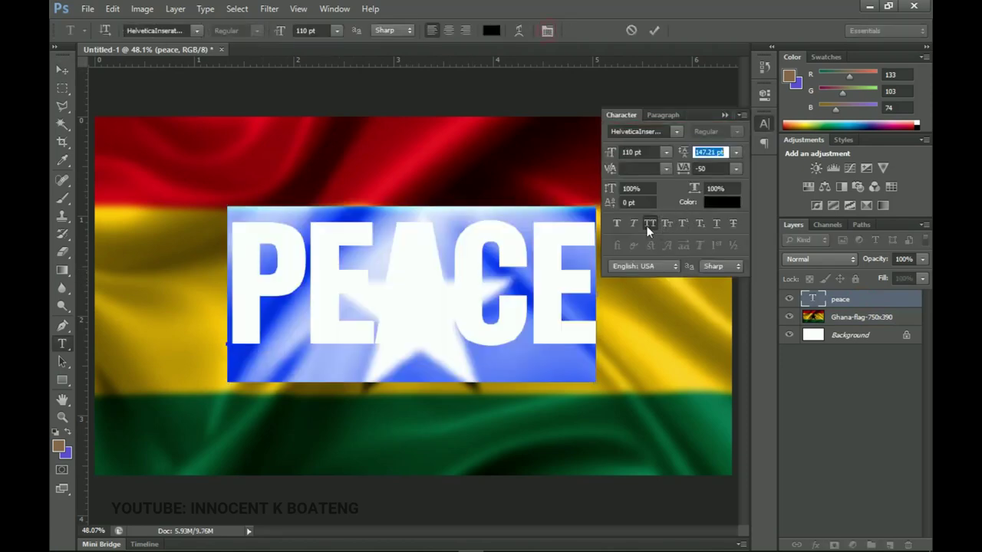
click(71, 70)
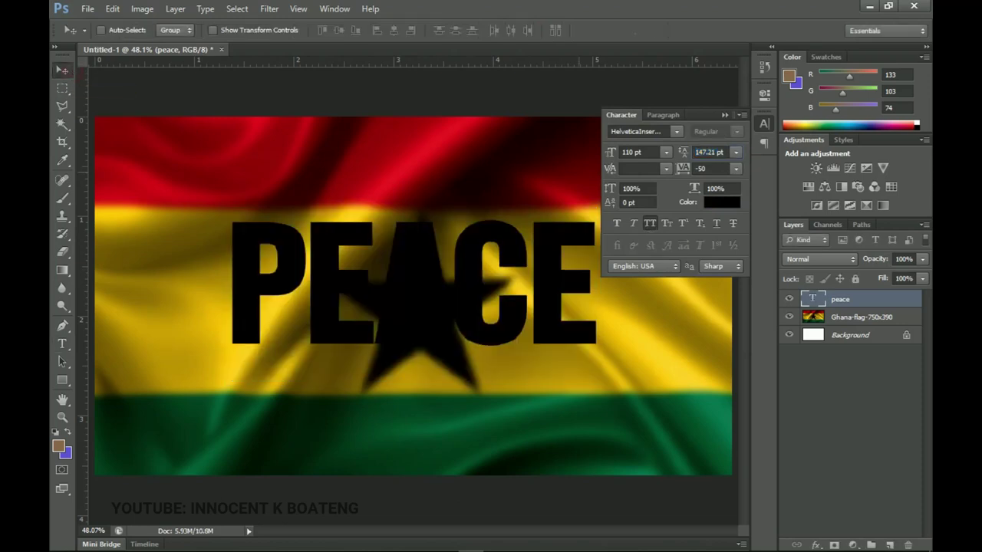
click(722, 116)
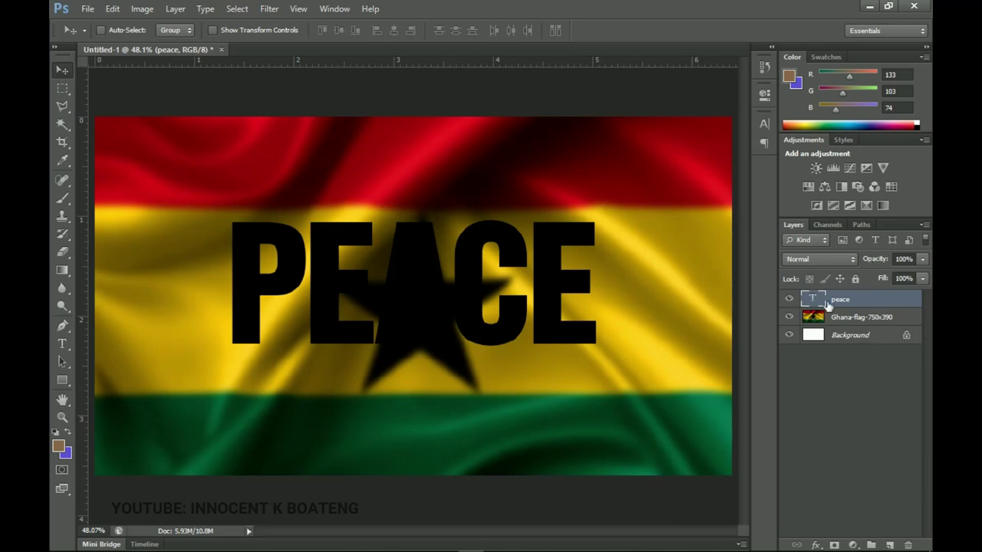
Lower the PEACE text layer's opacity to 80%.
drag(879, 261, 869, 263)
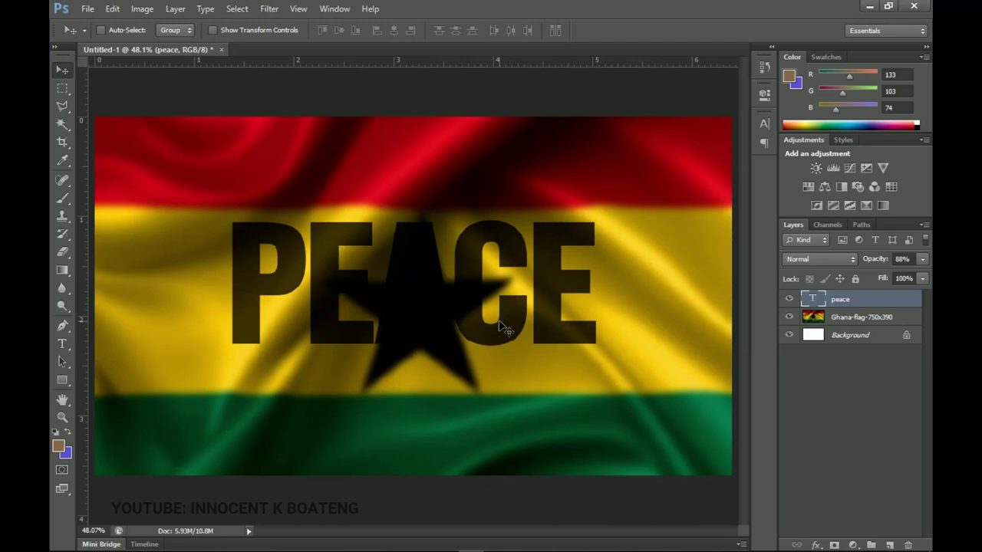
key(8)
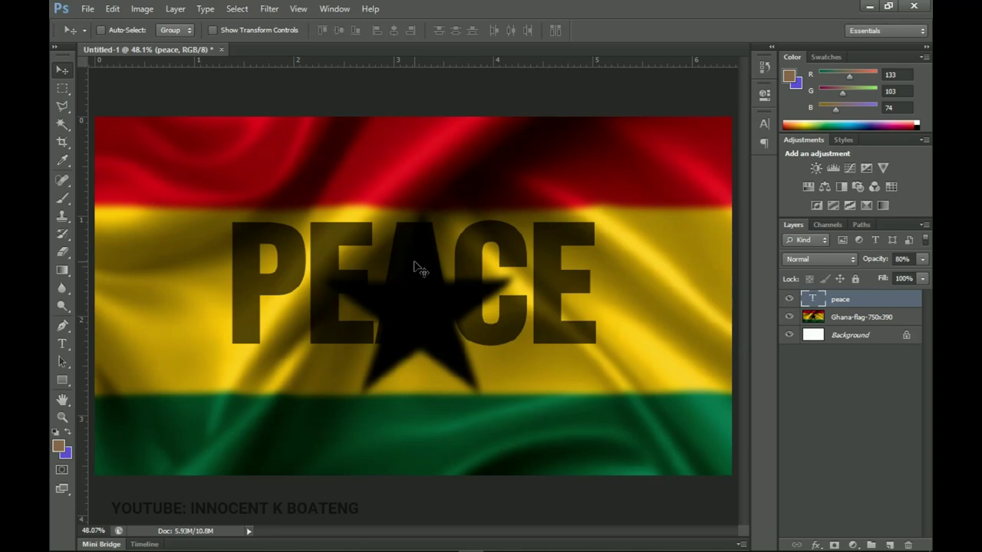
Start a new text line in the flag's red band above PEACE, using the Poppins Regular font in white.
key(t)
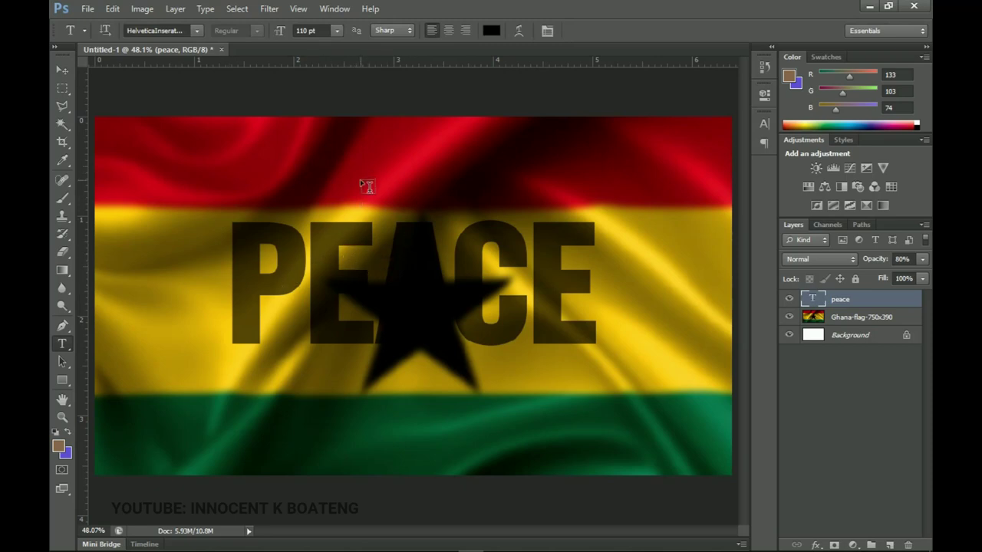
click(360, 181)
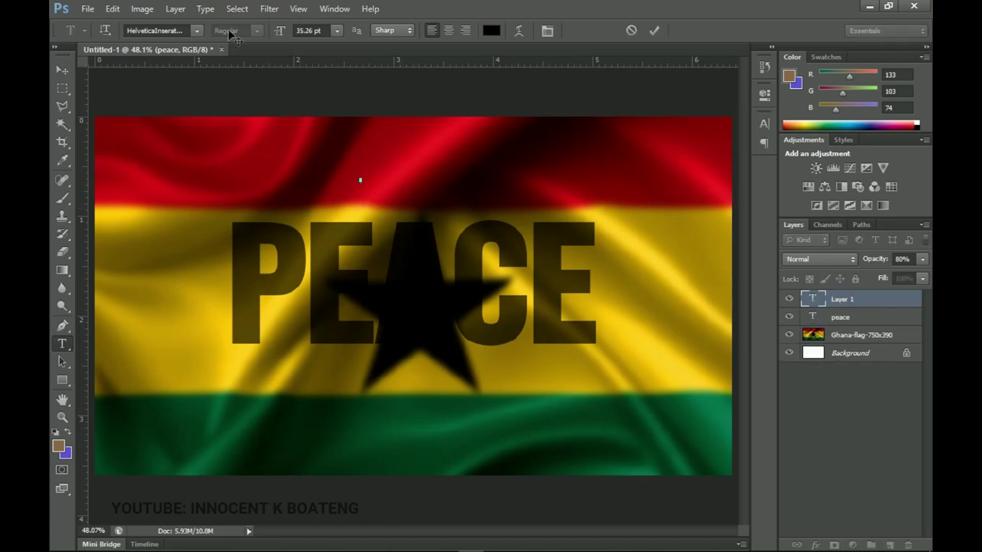
click(196, 30)
click(175, 30)
text(Poppins)
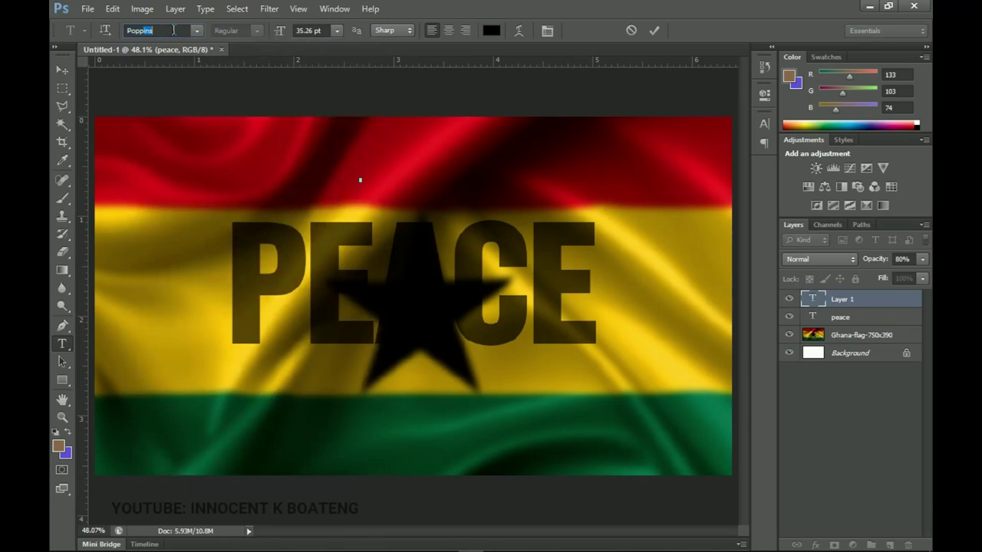
key(Return)
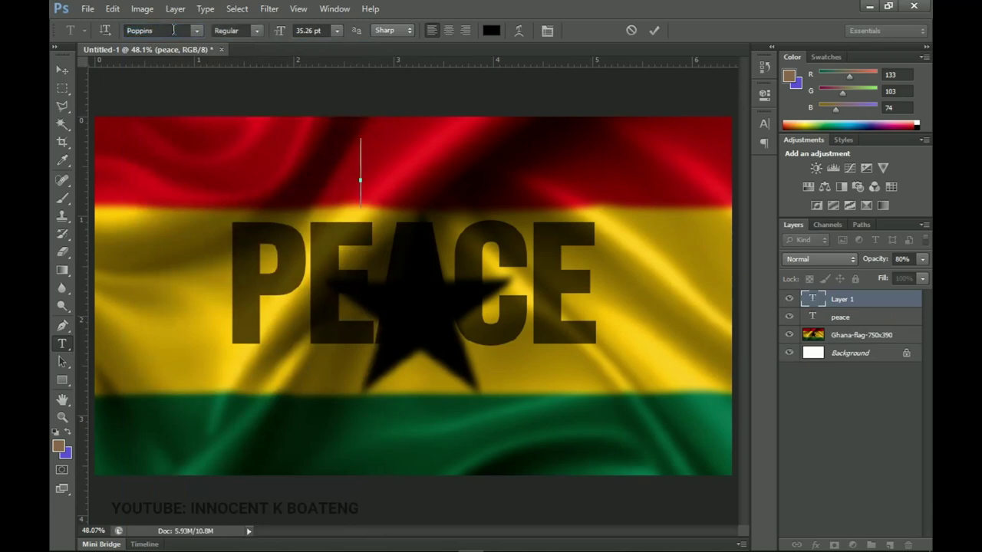
click(498, 30)
click(608, 210)
click(551, 181)
click(910, 170)
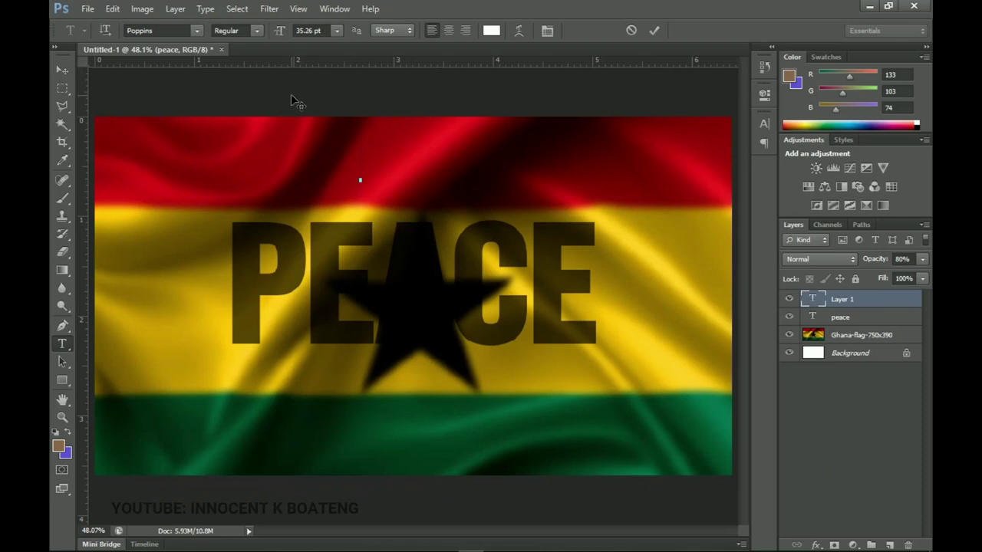
Switch to the browser, review the Merriam-Webster thesaurus page for words related to peace, and return to Photoshop.
mouse_move(399, 549)
click(343, 542)
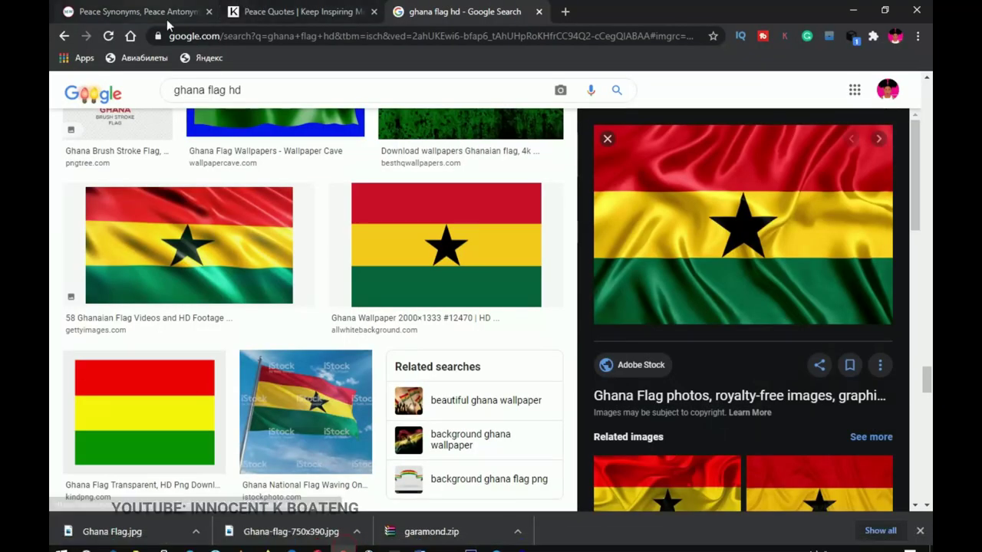
click(164, 13)
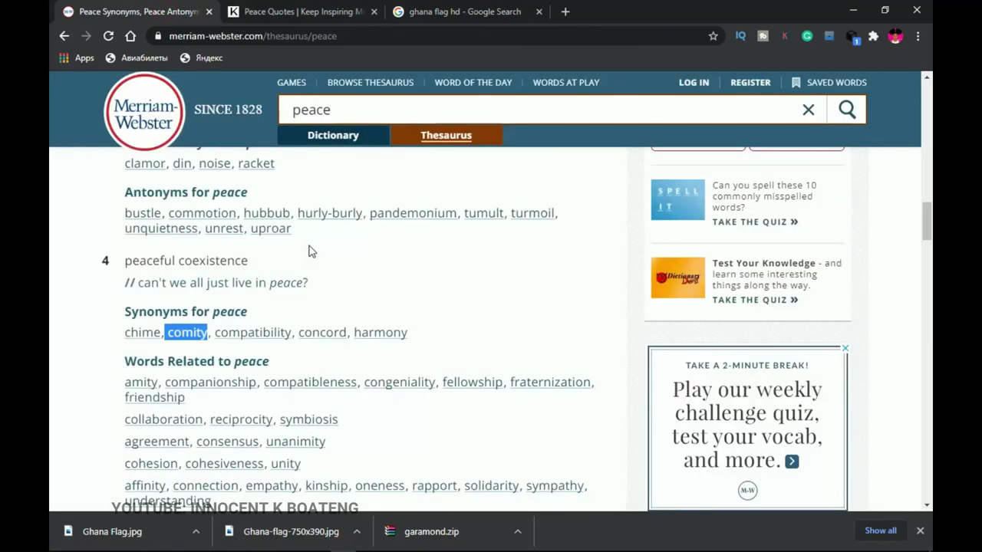
scroll(311, 260, down, 3)
scroll(311, 267, up, 1)
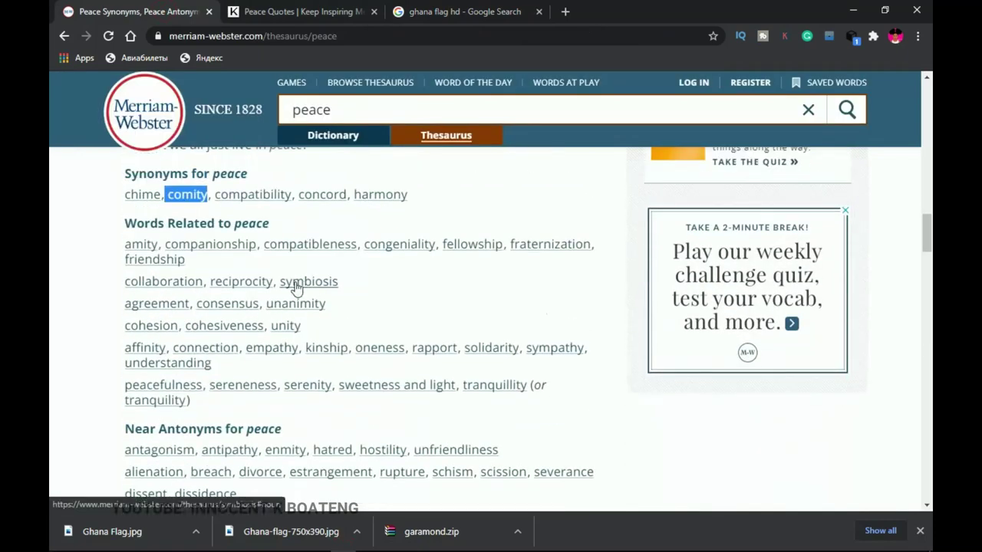
scroll(296, 287, up, 1)
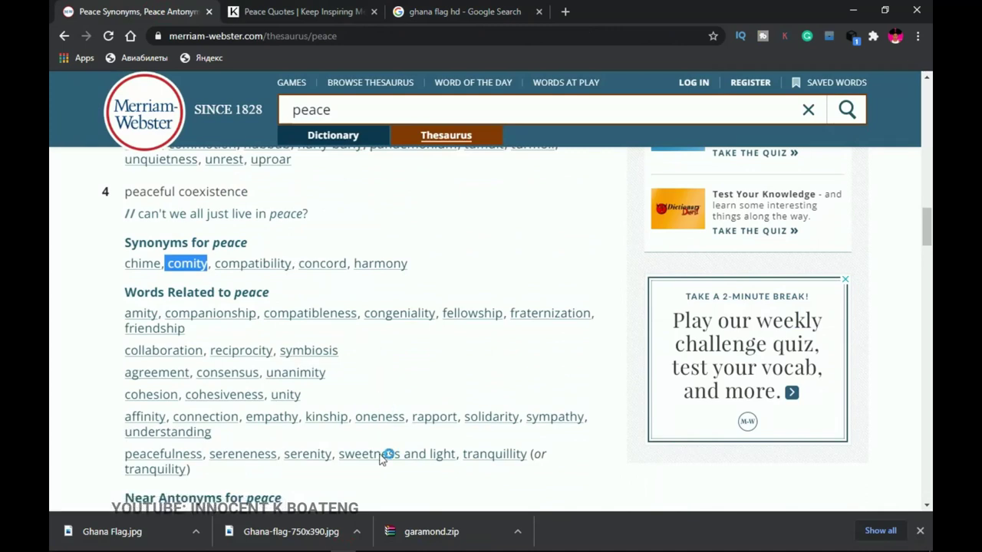
click(470, 542)
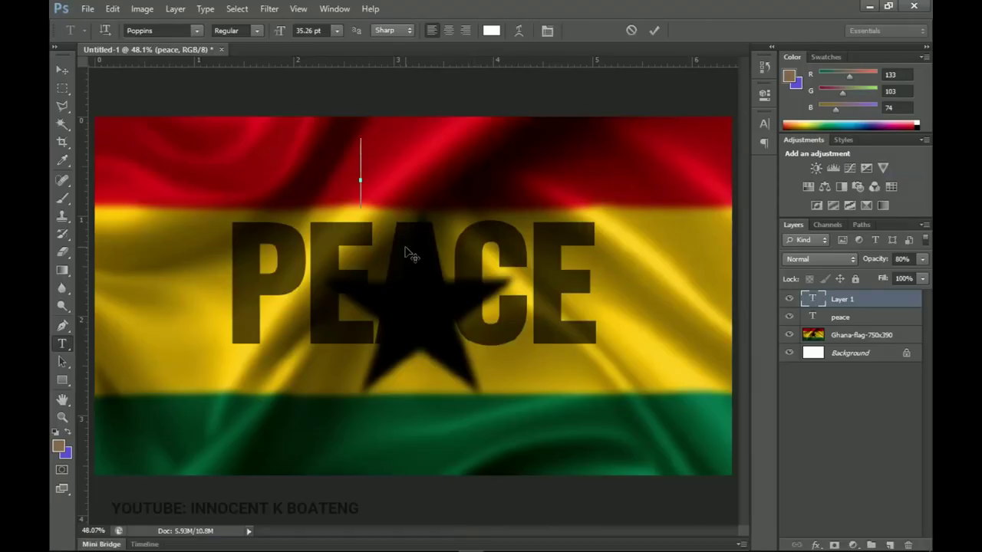
Enter the text "GHANA FIRST" in Poppins Bold and scale it down to about 51% over the black star.
text(GHANA)
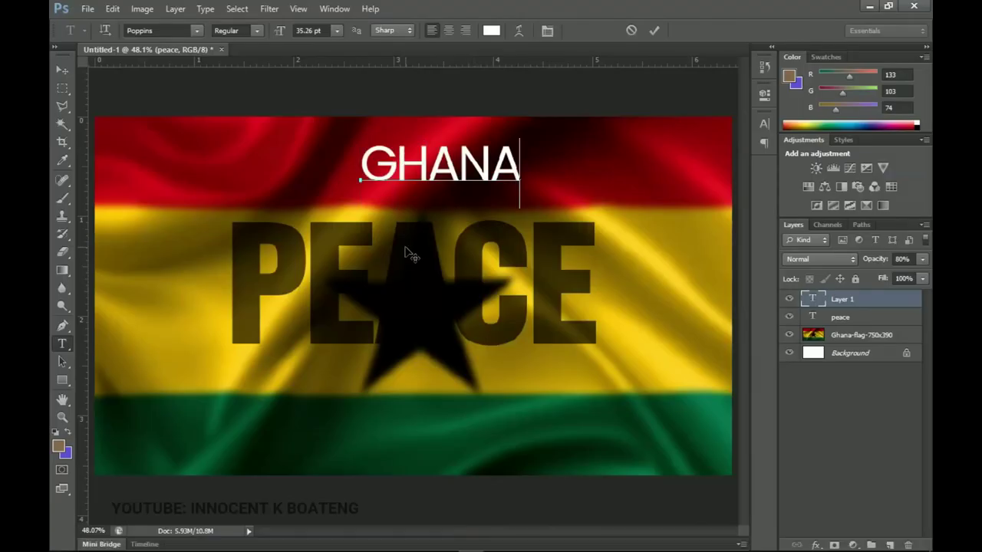
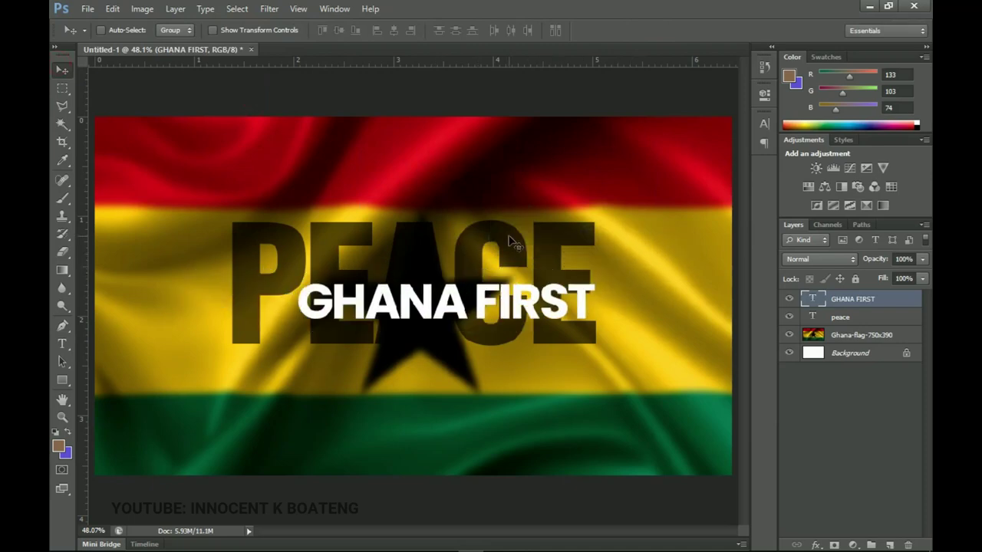
key(ctrl+t)
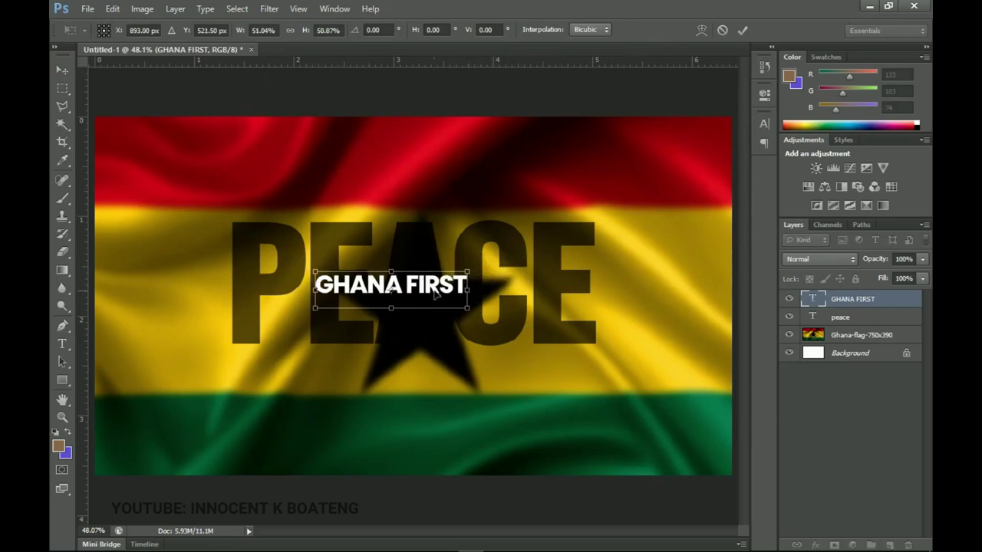
key(Return)
Center the GHANA FIRST text horizontally on the canvas using a full-canvas selection, and clear the selection.
key(ctrl+a)
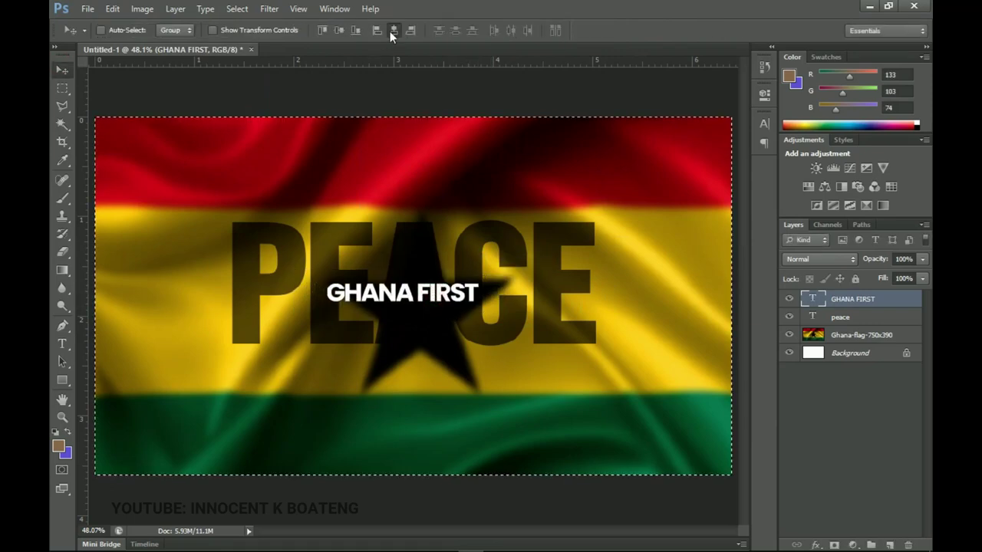
click(393, 33)
key(ctrl+d)
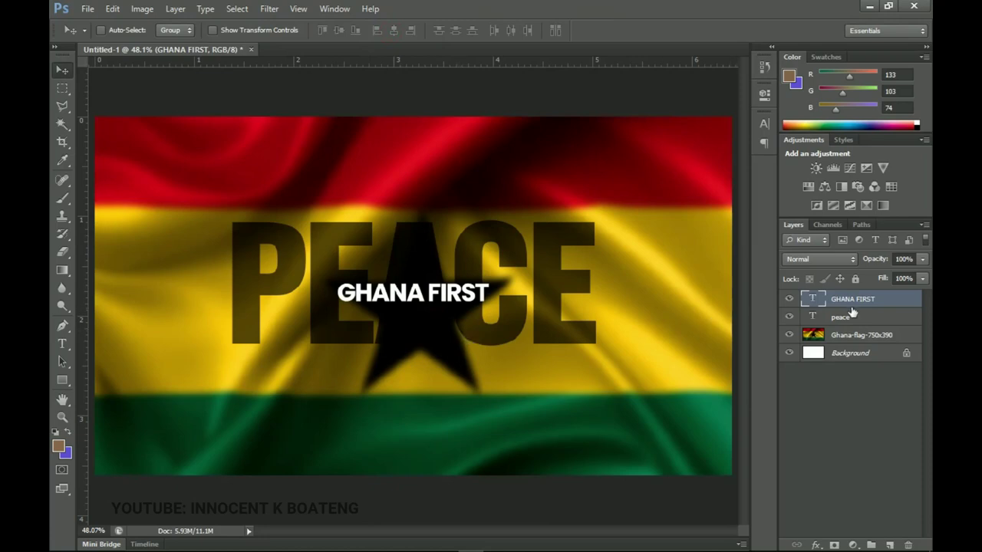
Duplicate the GHANA FIRST text layer and place the copy above the original, shifted toward the letter C of PEACE.
key(ctrl+j)
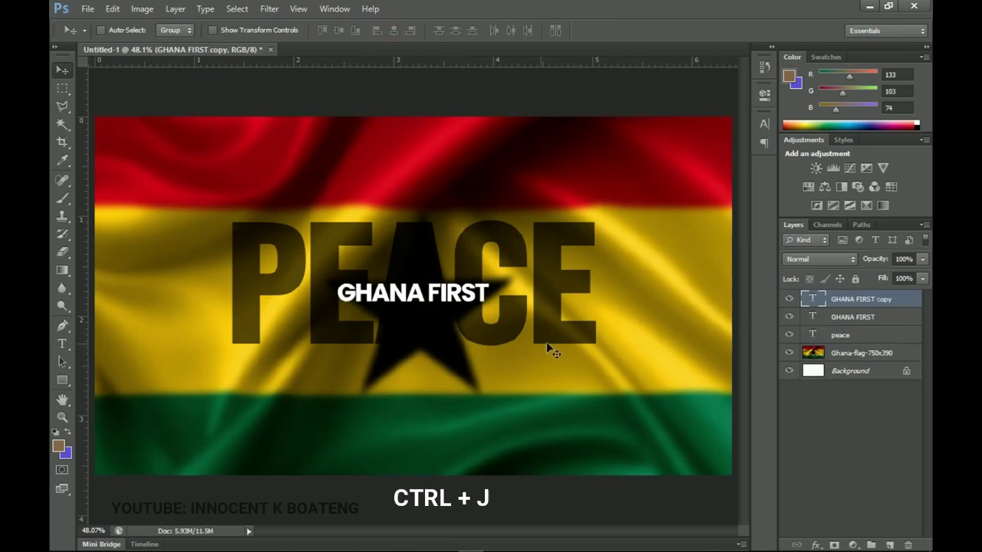
drag(450, 313, 359, 275)
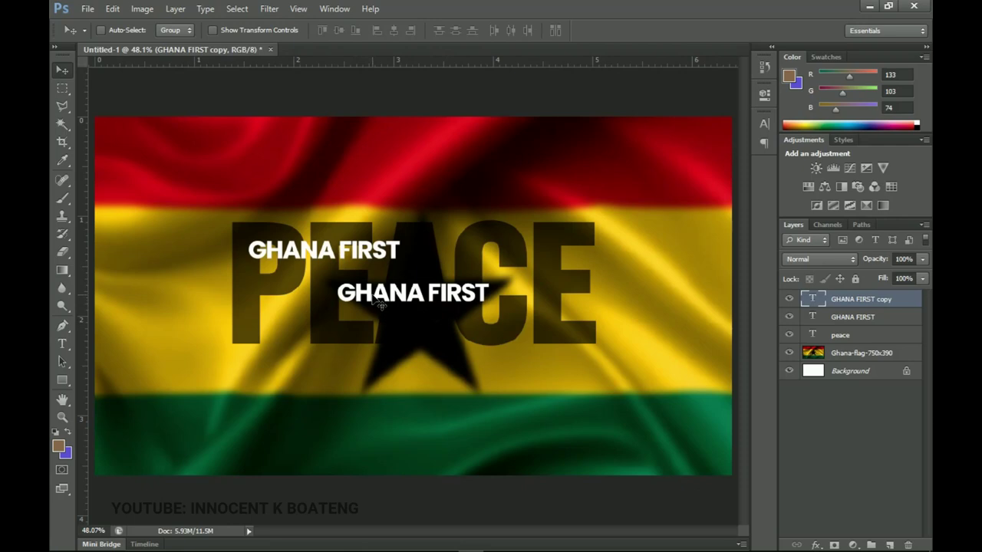
drag(332, 252, 483, 263)
Change the copied text to "HUMANITY" in Poppins SemiBold and scale it down to 14.3 pt.
double_click(483, 261)
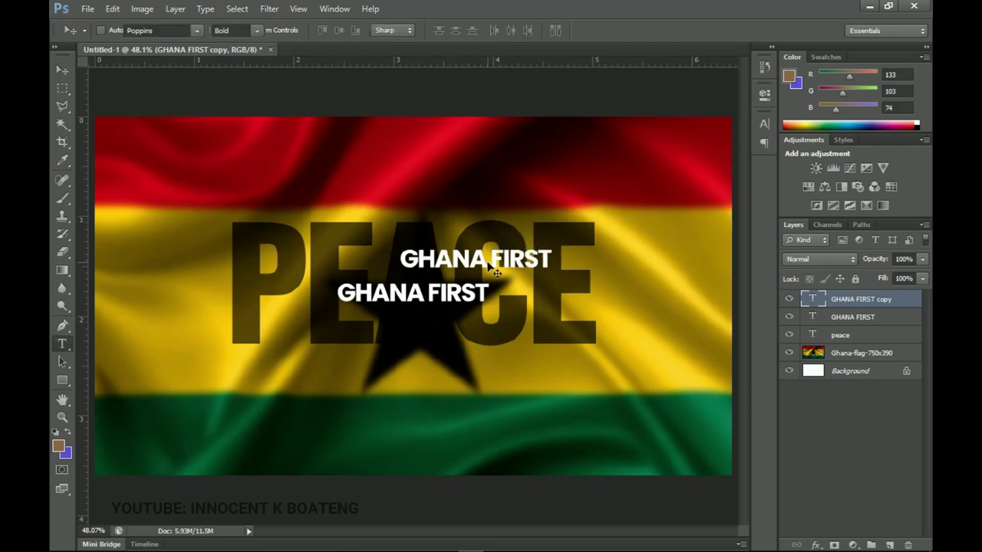
click(257, 30)
click(249, 90)
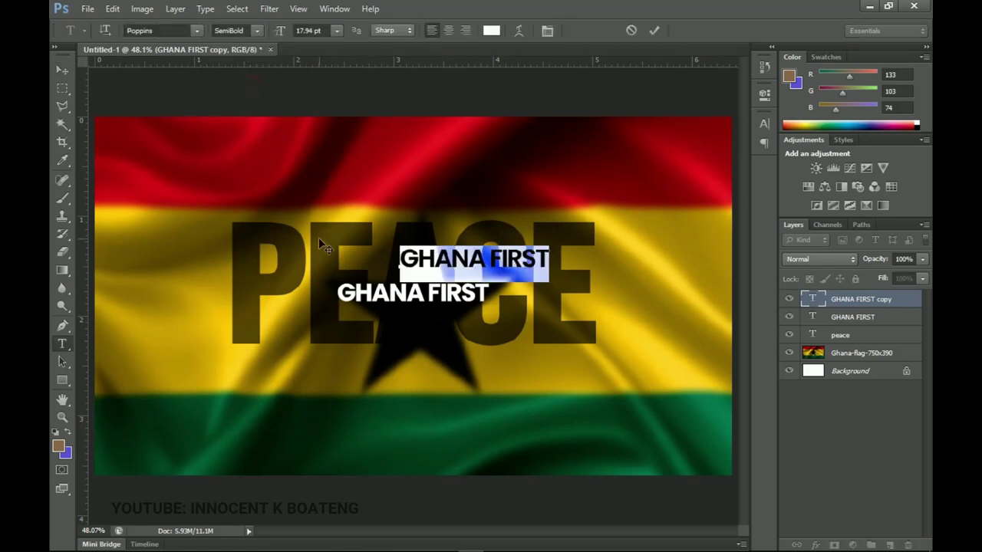
text(HUM)
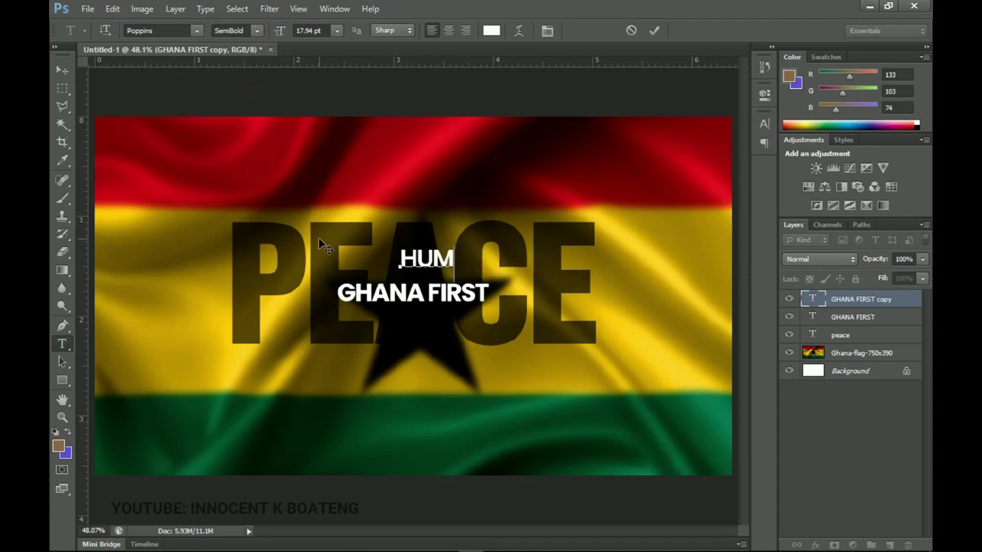
text(ANITY)
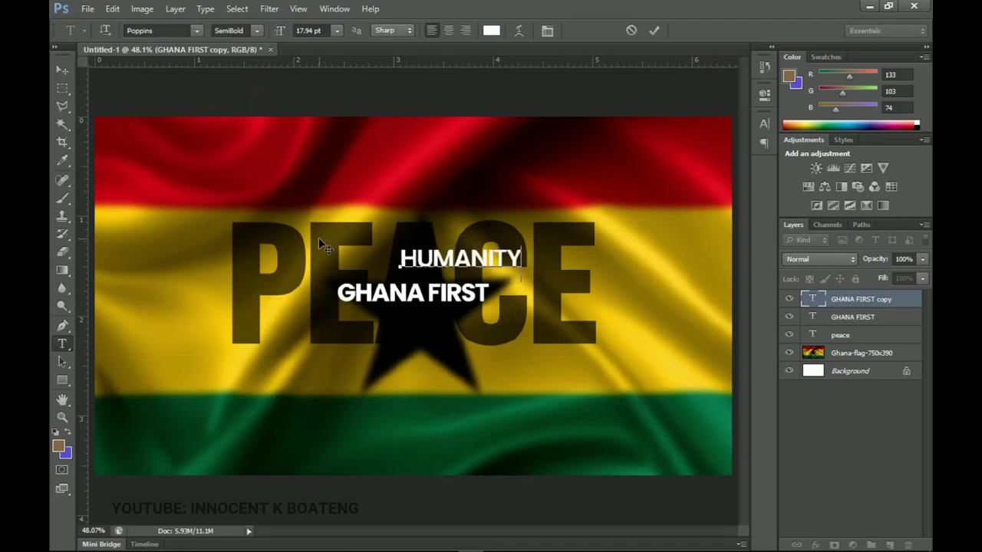
click(62, 70)
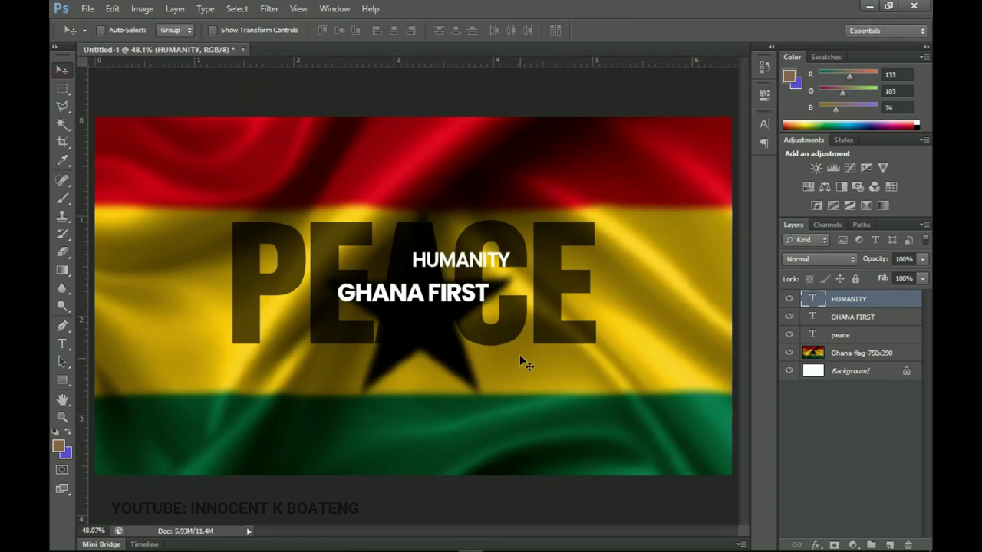
Duplicate the HUMANITY text, place the copy across the lower P and E of PEACE, and change it to "SOCIAL MEDIA".
key(ctrl+j)
drag(487, 276, 316, 313)
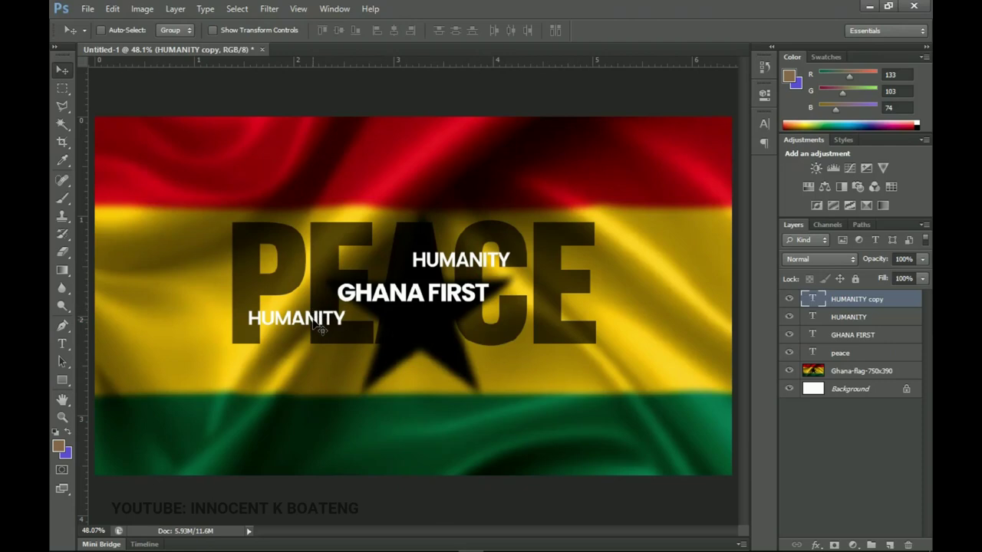
key(t)
click(318, 324)
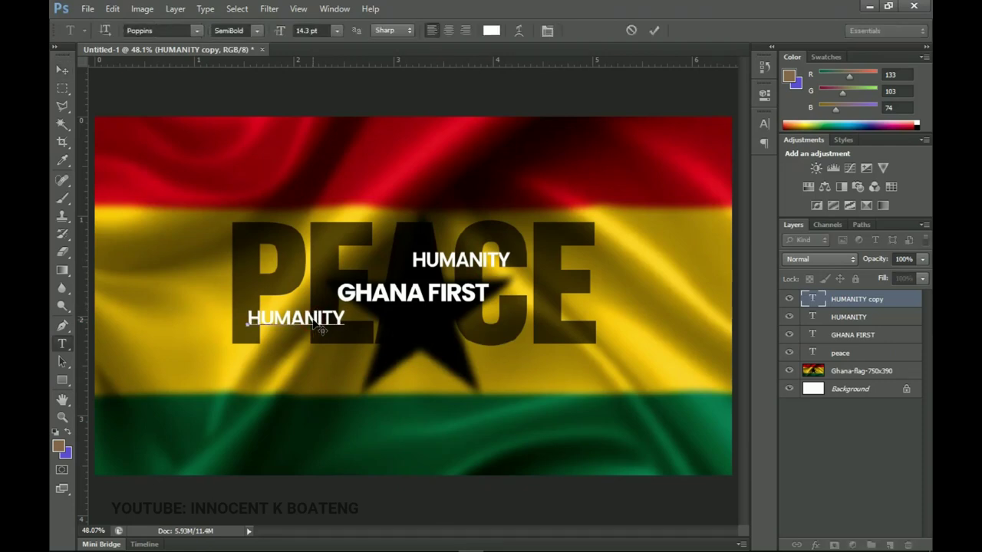
double_click(315, 322)
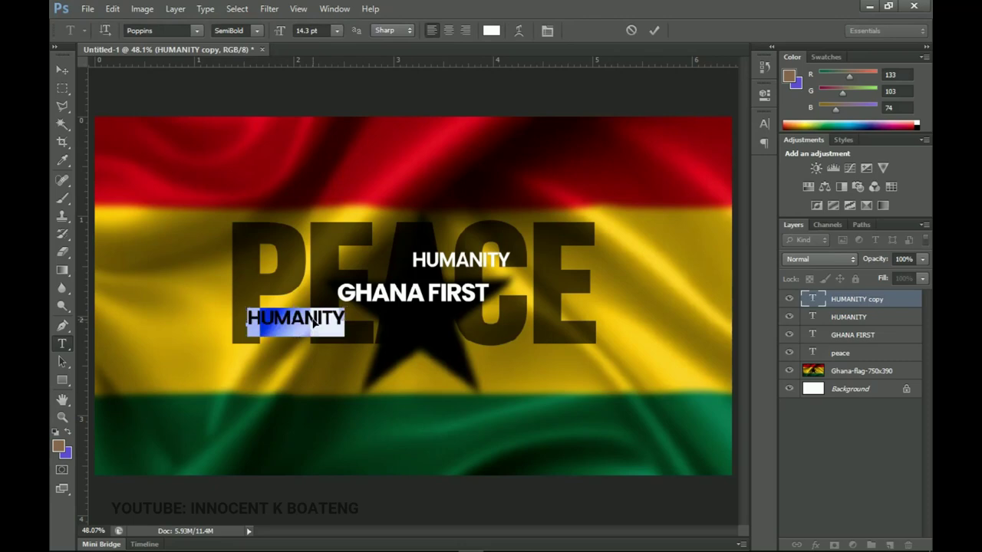
text(SOCIAL MEDIA)
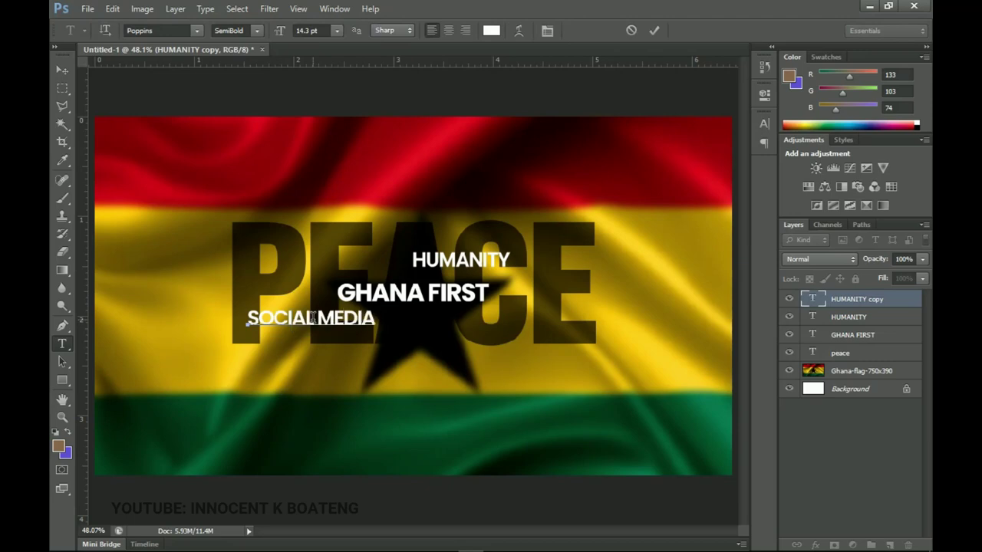
click(62, 70)
Duplicate the SOCIAL MEDIA text, place the copy level with it below GHANA FIRST toward the letter C, and change it to "HARMONY".
key(ctrl+j)
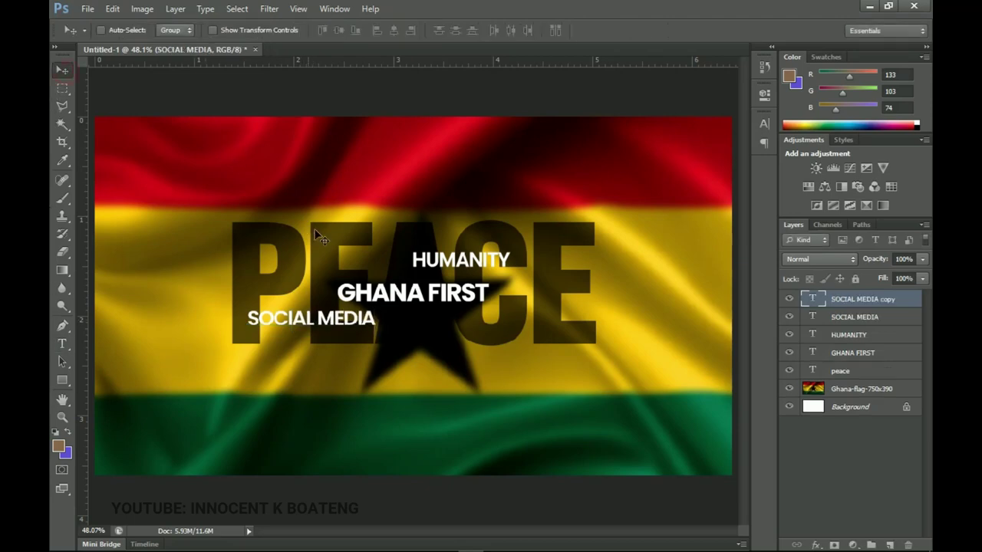
drag(327, 354, 490, 345)
key(t)
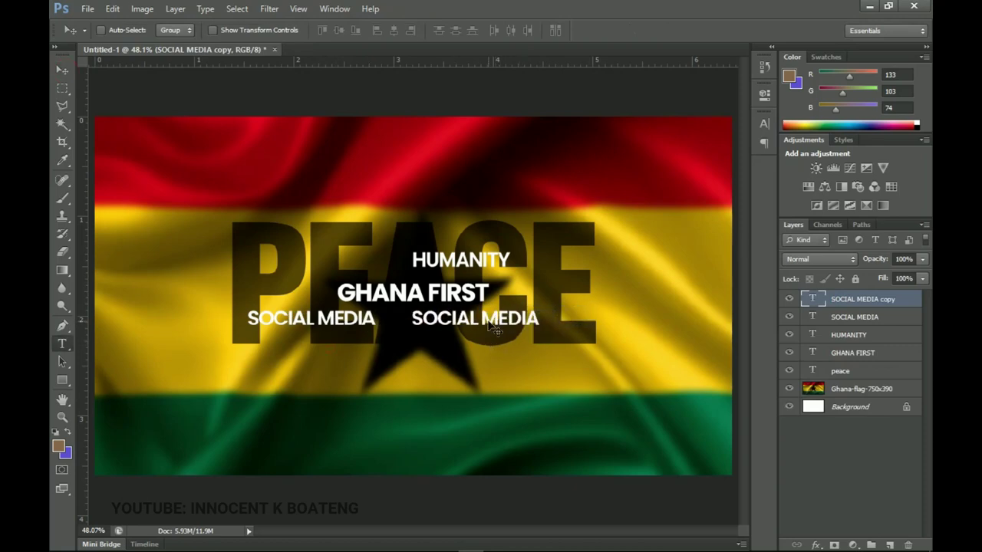
click(482, 320)
triple_click(486, 319)
text(HARMONY)
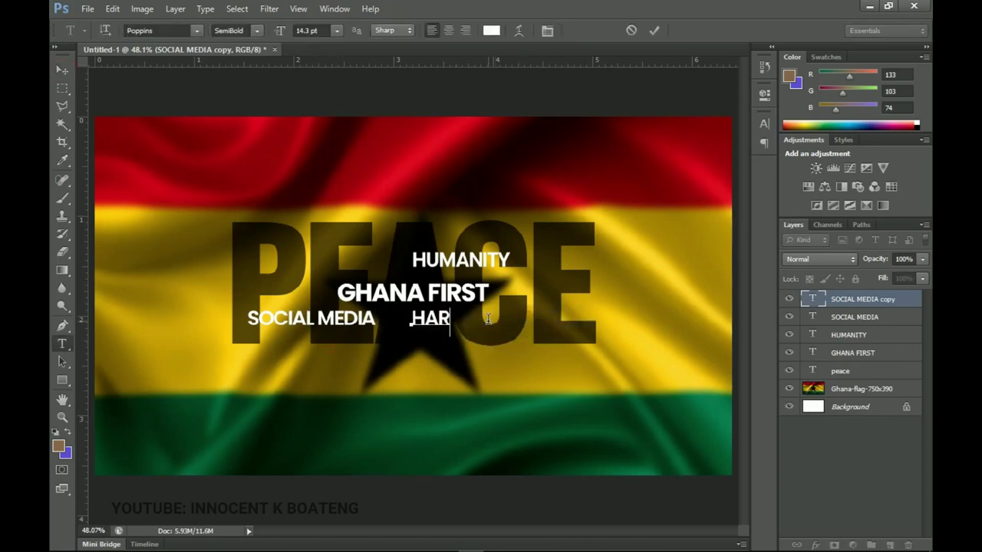
click(61, 72)
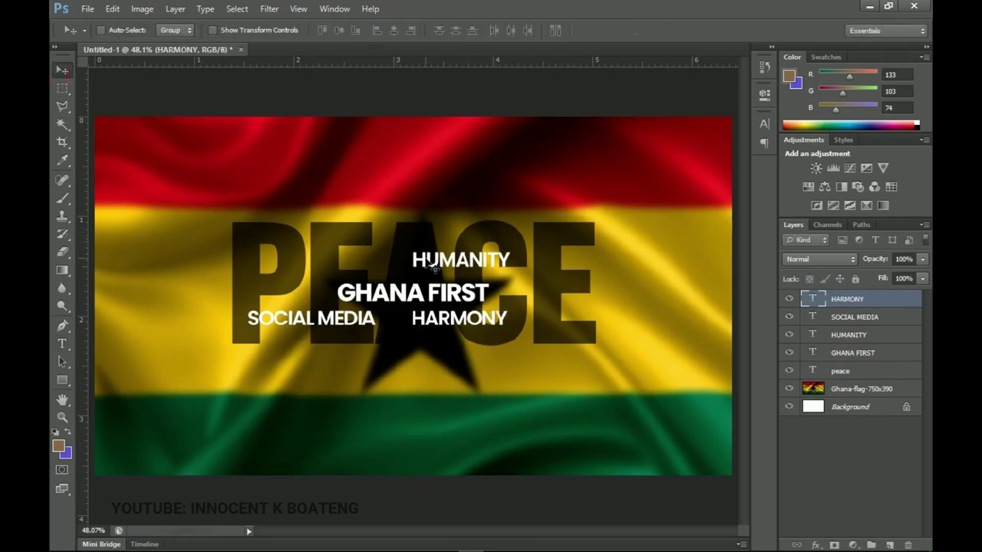
Duplicate the HARMONY text, rotate the copy 90° counterclockwise, and place it along the stem of the last E of PEACE.
drag(432, 269, 530, 316)
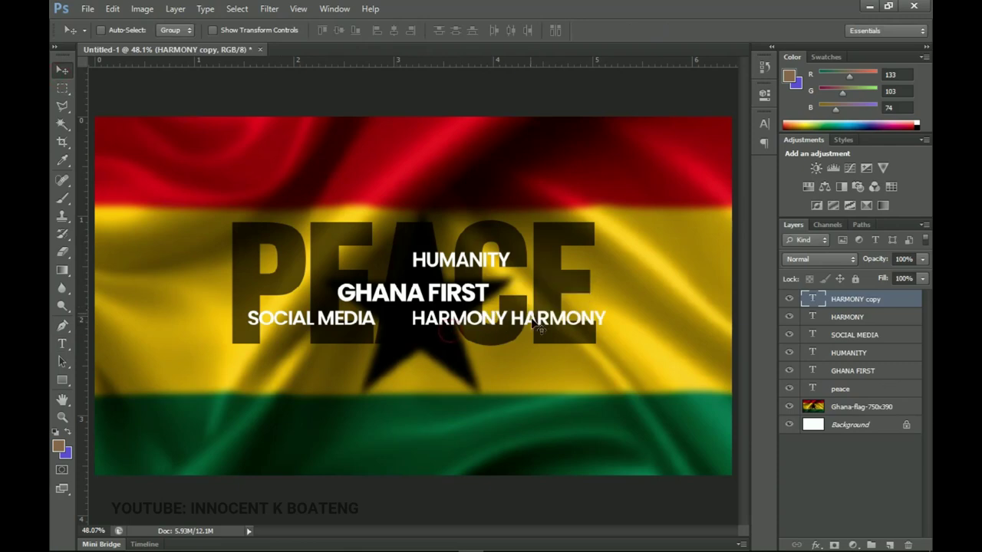
key(ctrl+t)
right_click(585, 330)
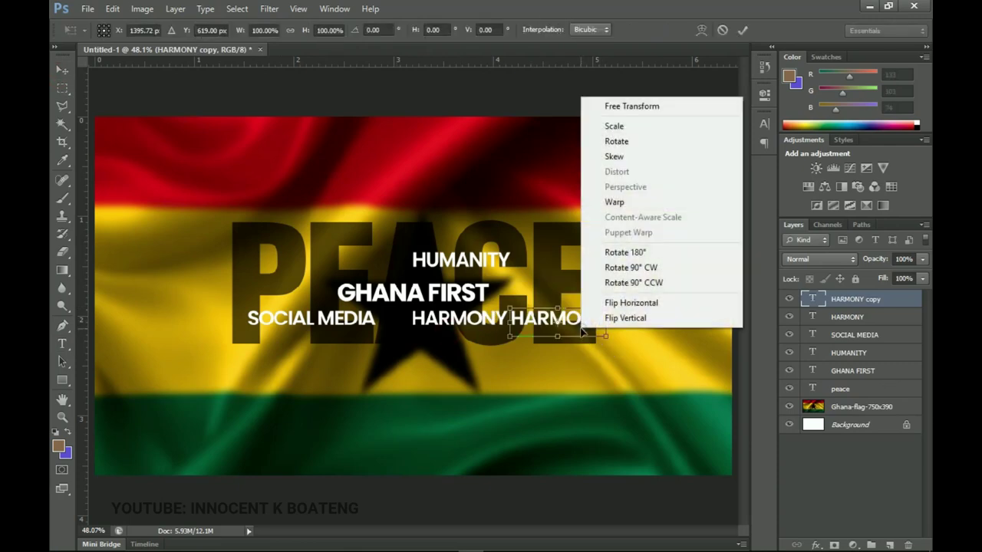
click(645, 283)
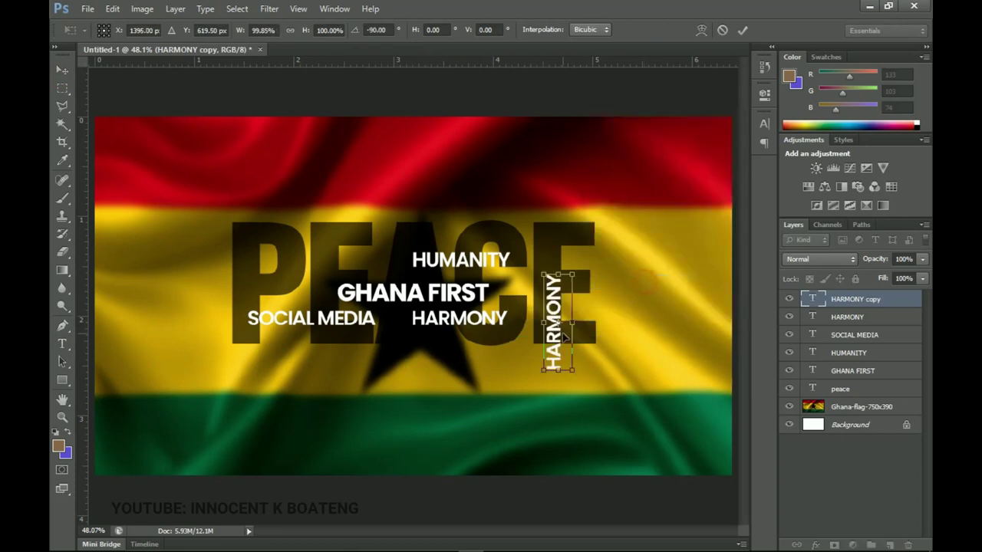
key(Return)
drag(571, 344, 562, 305)
Change the vertical HARMONY copy to "FAMILY".
key(t)
click(549, 291)
double_click(549, 291)
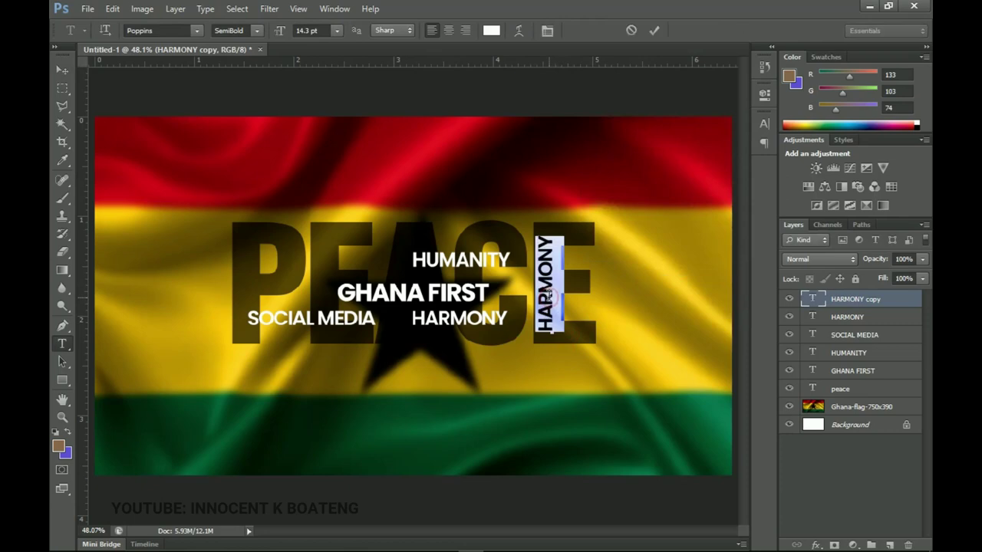
text(FAMIL)
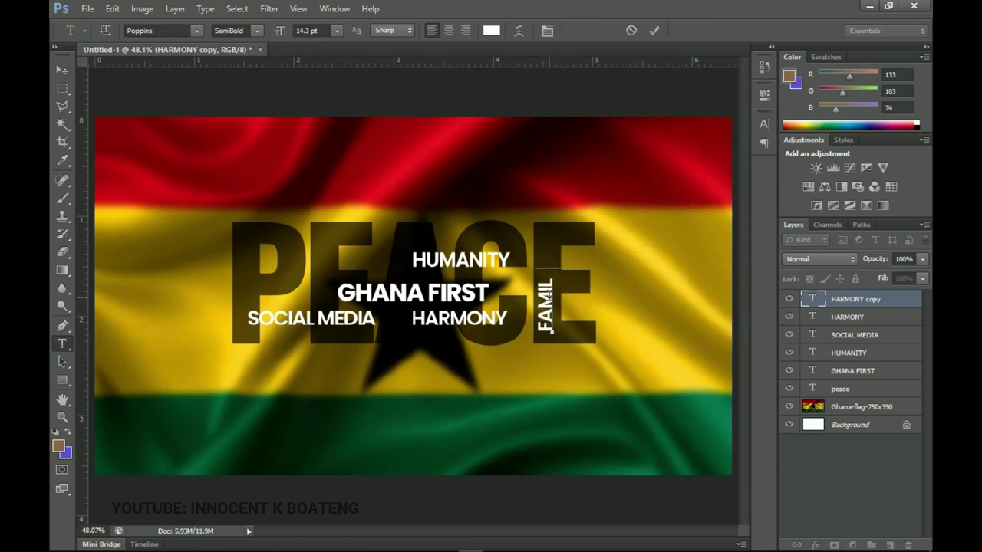
text(Y)
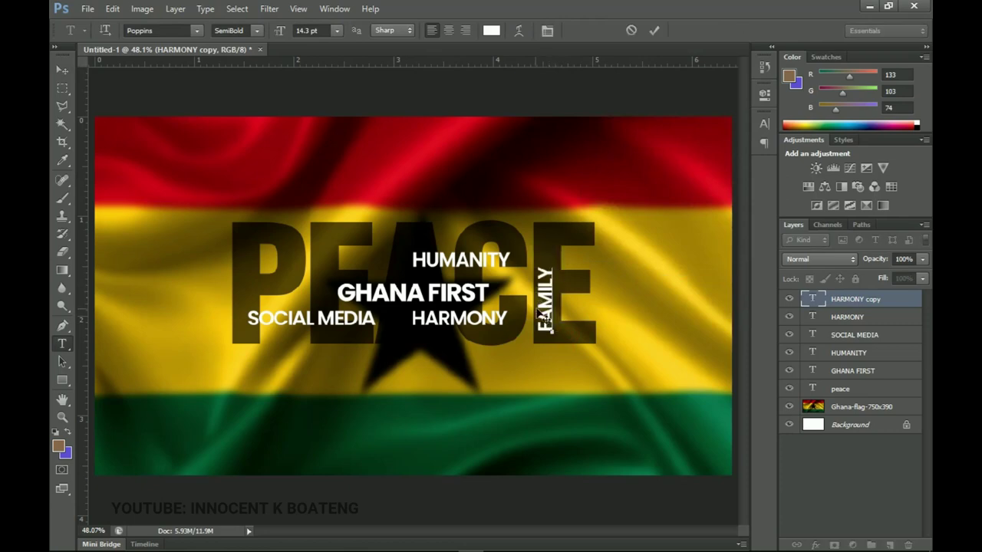
click(62, 71)
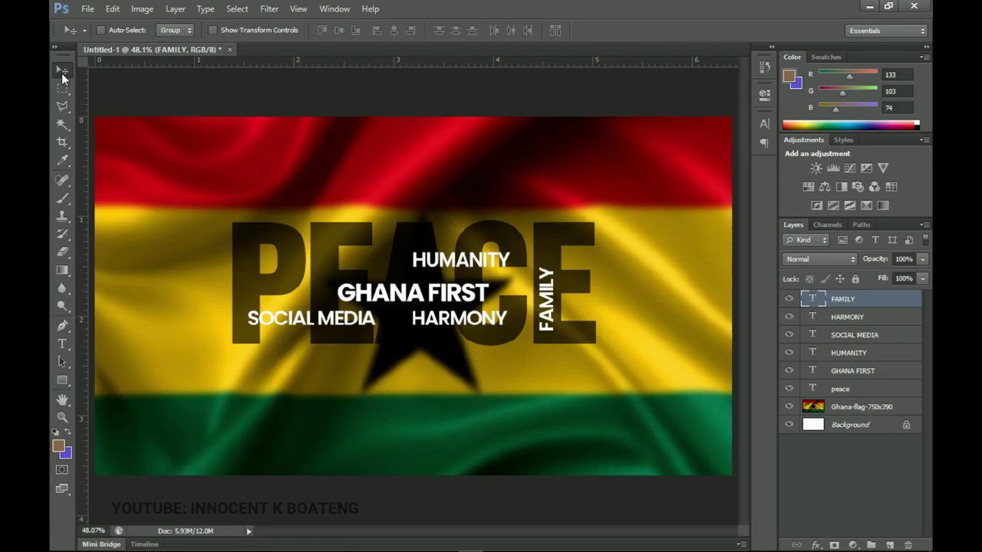
Duplicate the horizontal HARMONY text, scale the copy down to 8.15 pt, and place it beside FAMILY over the middle arm of the E.
double_click(62, 417)
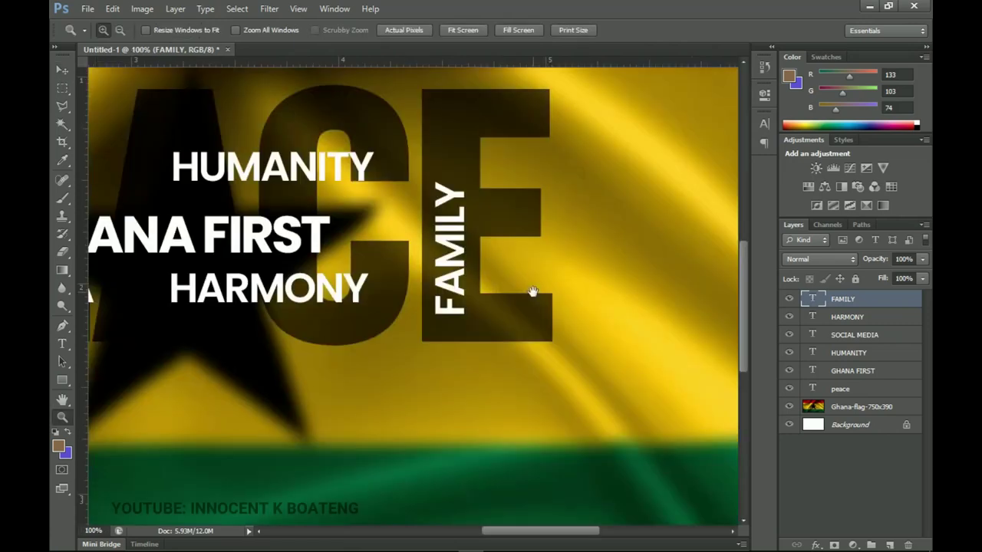
drag(500, 299, 504, 338)
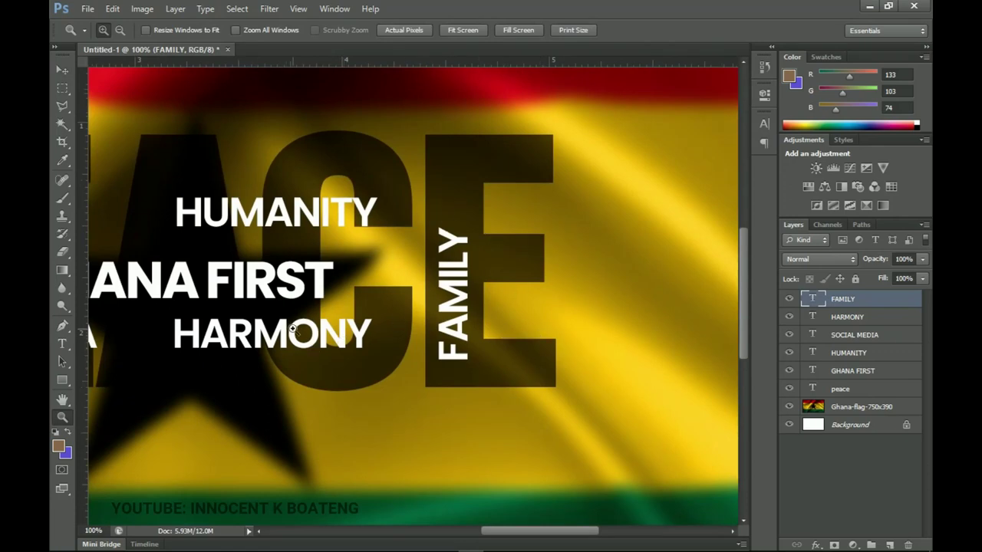
key(v)
right_click(268, 335)
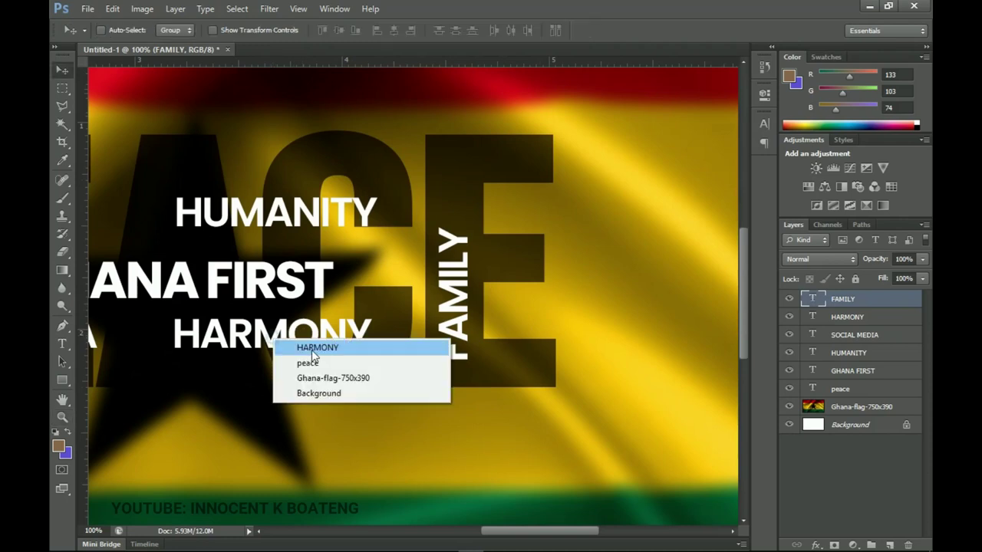
click(312, 349)
key(ctrl+j)
drag(312, 350, 592, 259)
key(ctrl+t)
drag(679, 232, 635, 245)
key(Return)
drag(587, 272, 546, 270)
Set the small HARMONY copy to Poppins Medium and change its text to "CHILDREN".
key(t)
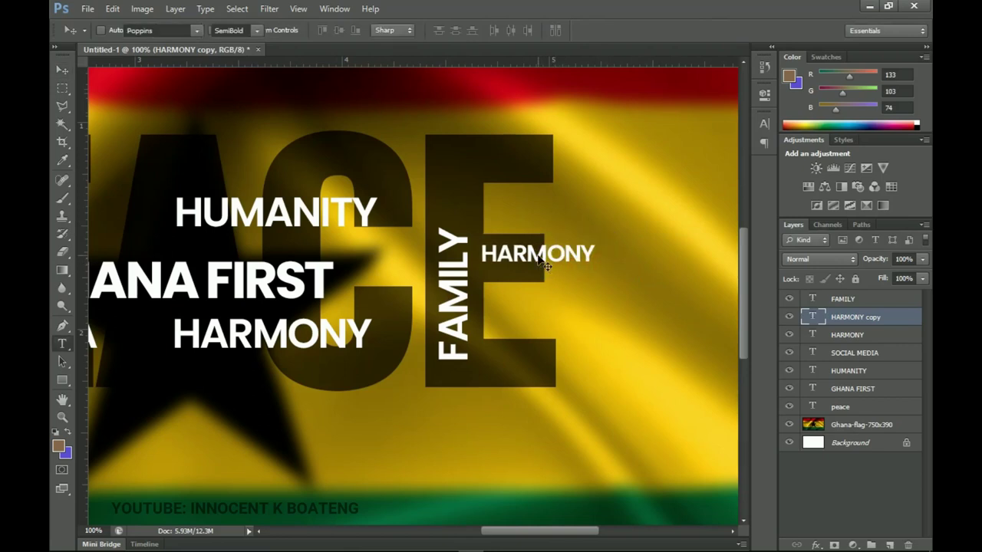
click(535, 261)
key(ctrl+a)
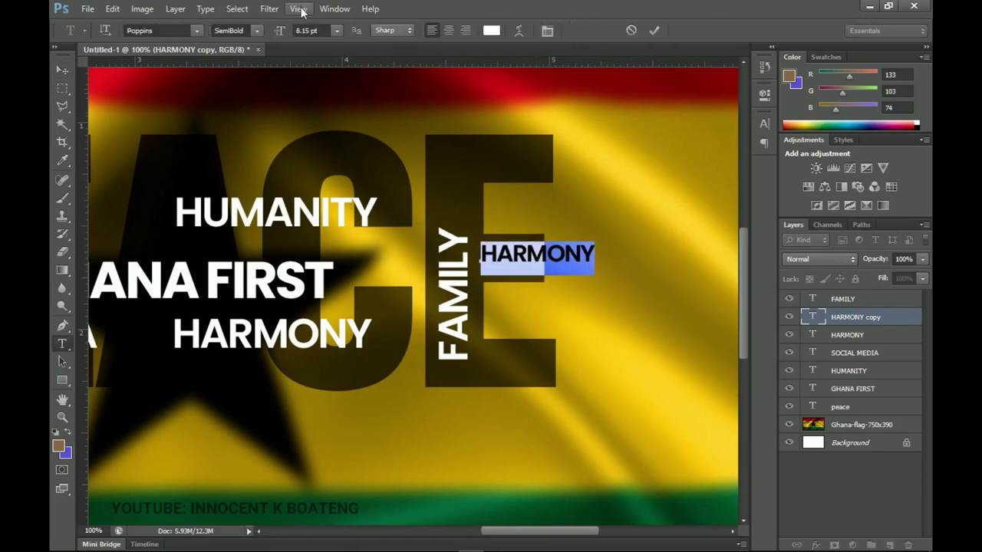
click(255, 30)
click(251, 67)
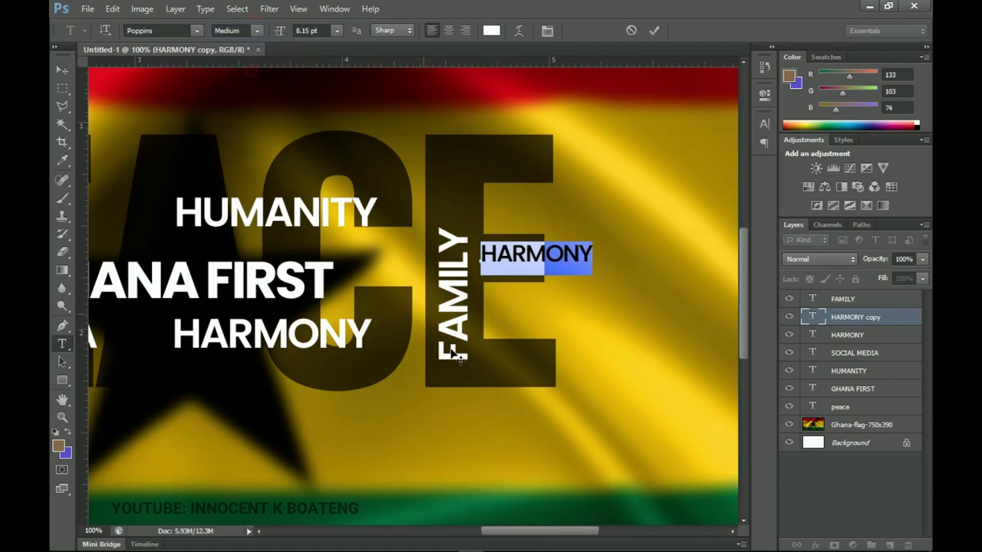
text(CHILDREN)
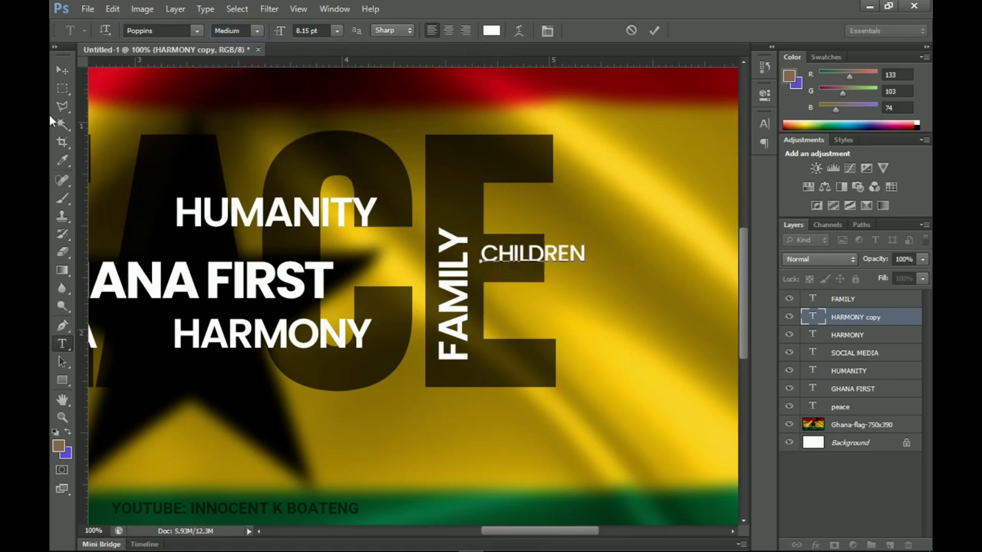
click(63, 69)
Duplicate the CHILDREN text directly below itself and change the copy to "OLD FOLKS".
drag(538, 260, 537, 292)
key(t)
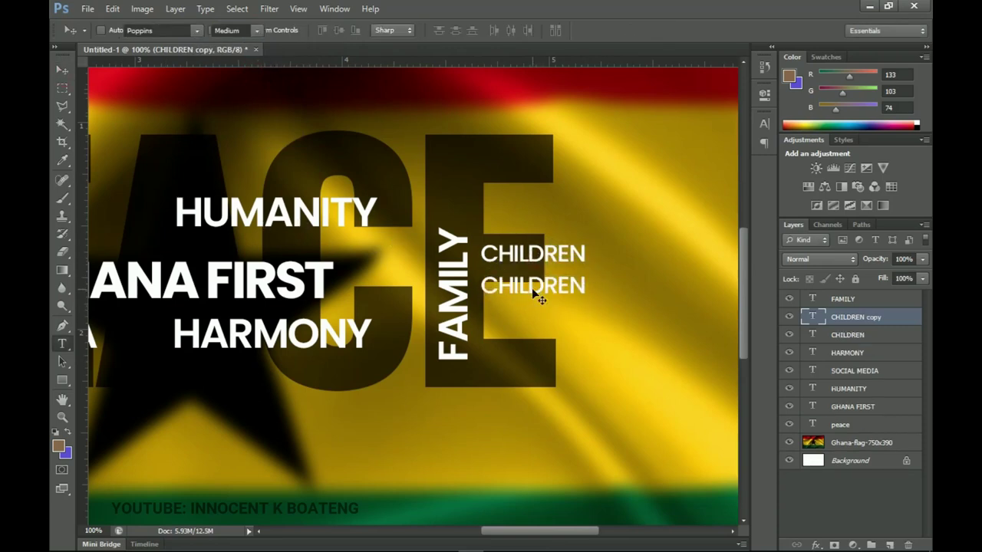
double_click(533, 286)
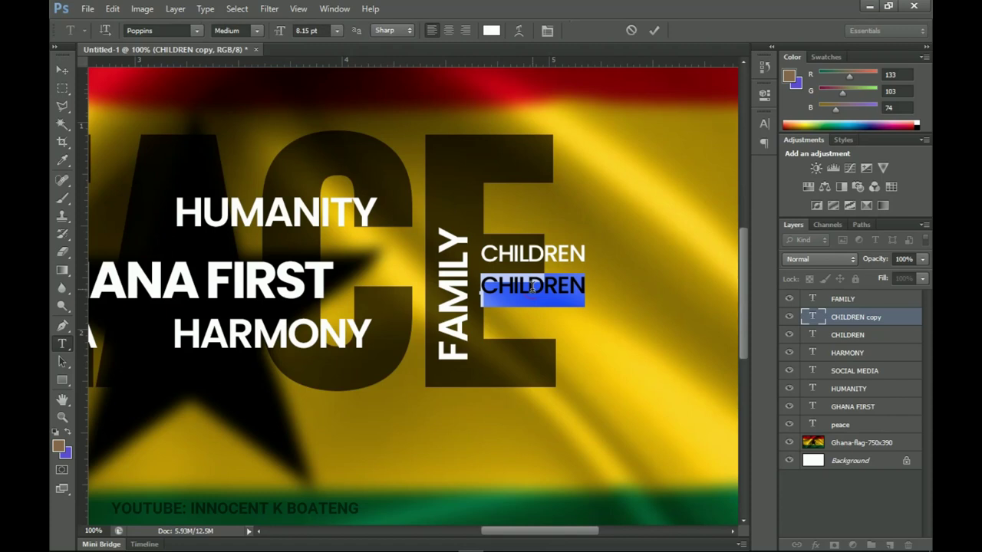
text(OLD F)
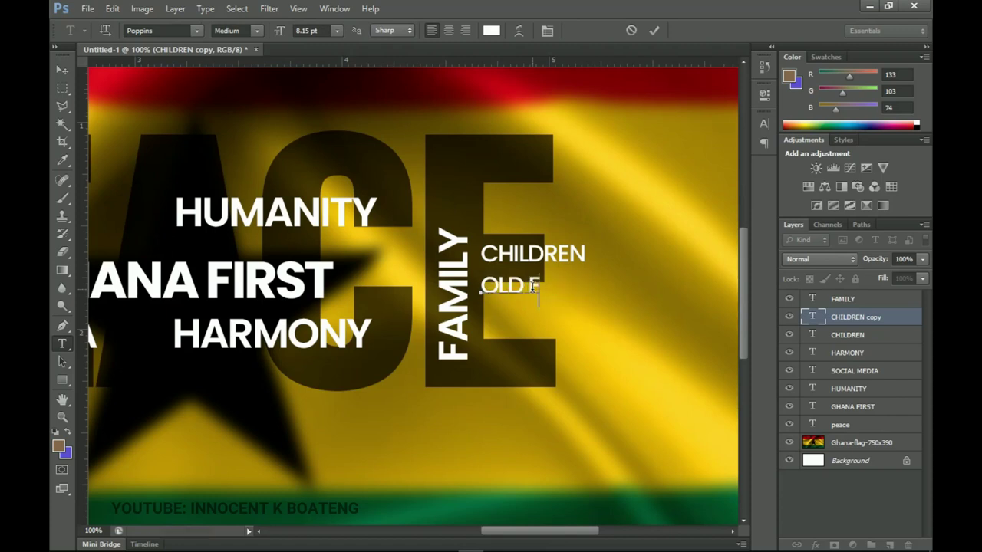
text(OLKS)
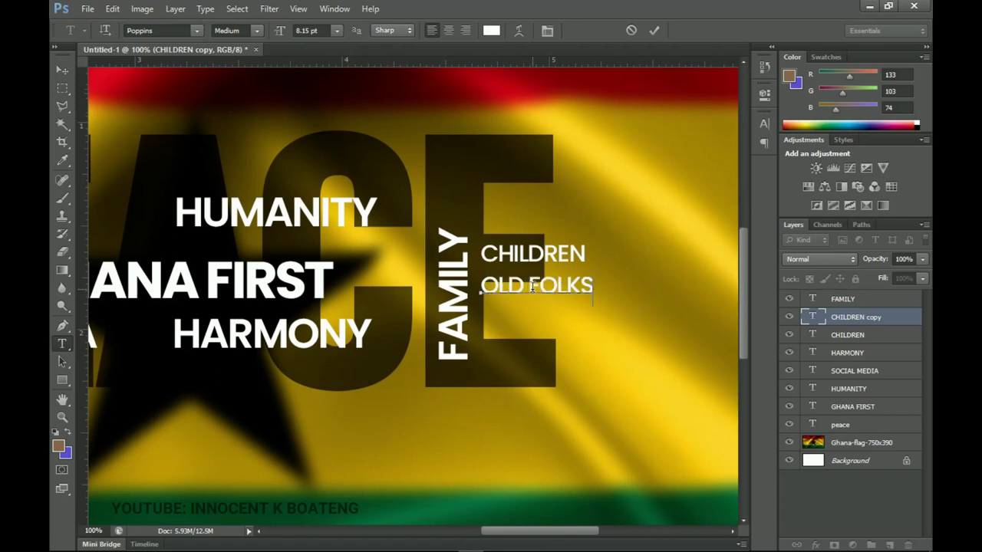
click(53, 68)
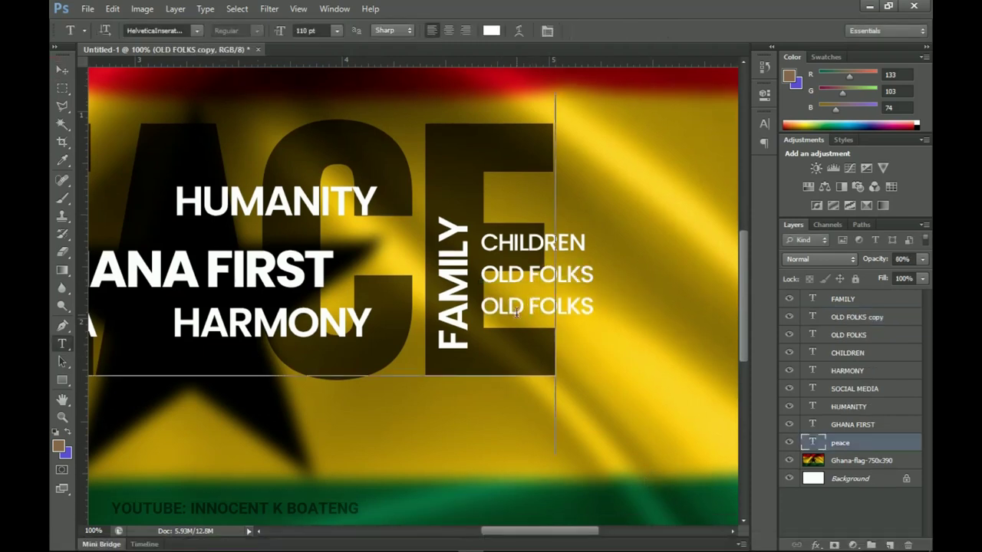
Change the SISTERS copy at the end of the small word list beside FAMILY to "WOMEN".
double_click(509, 339)
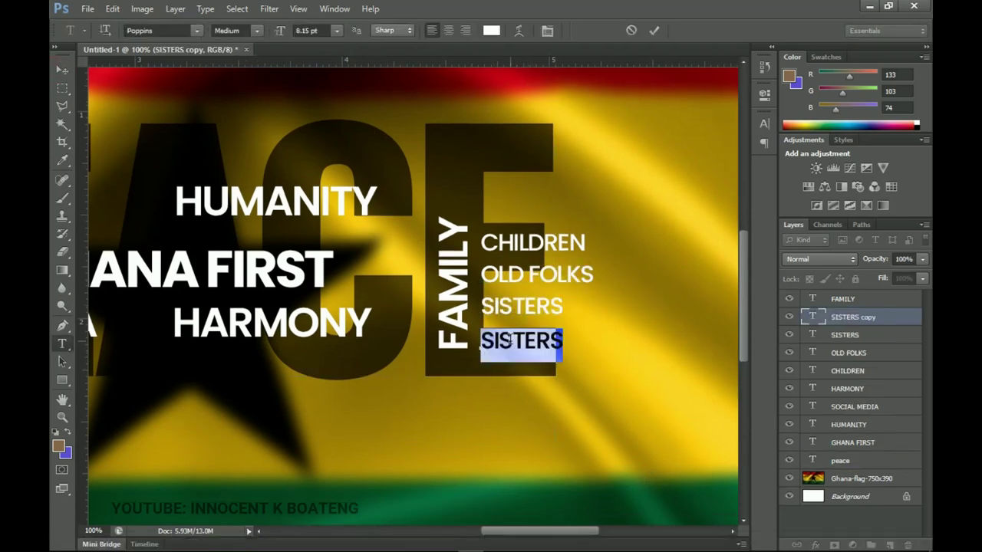
text(WOMEN)
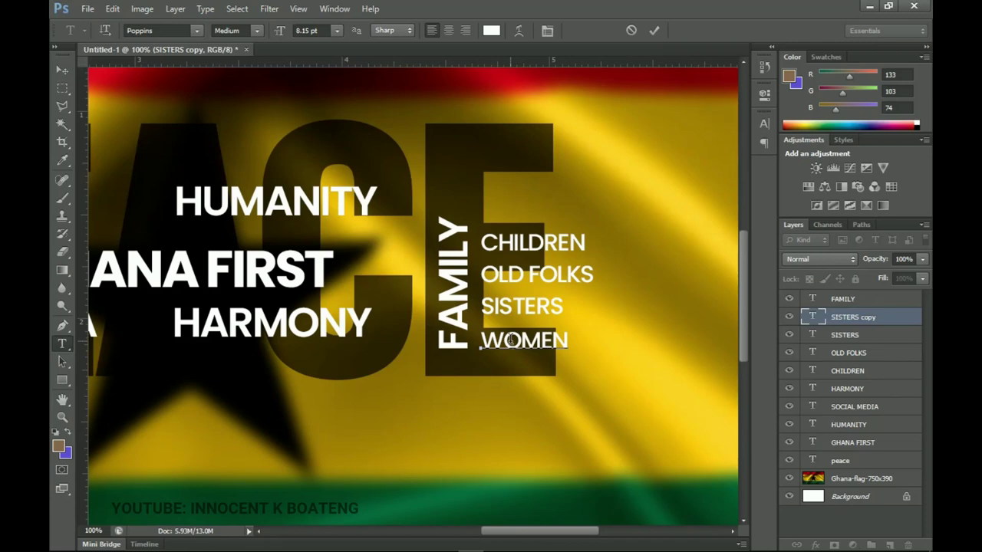
click(63, 70)
Duplicate the WOMEN text and place the copy at the upper-left corner of the letter P of PEACE.
key(z)
key(v)
key(ctrl+minus)
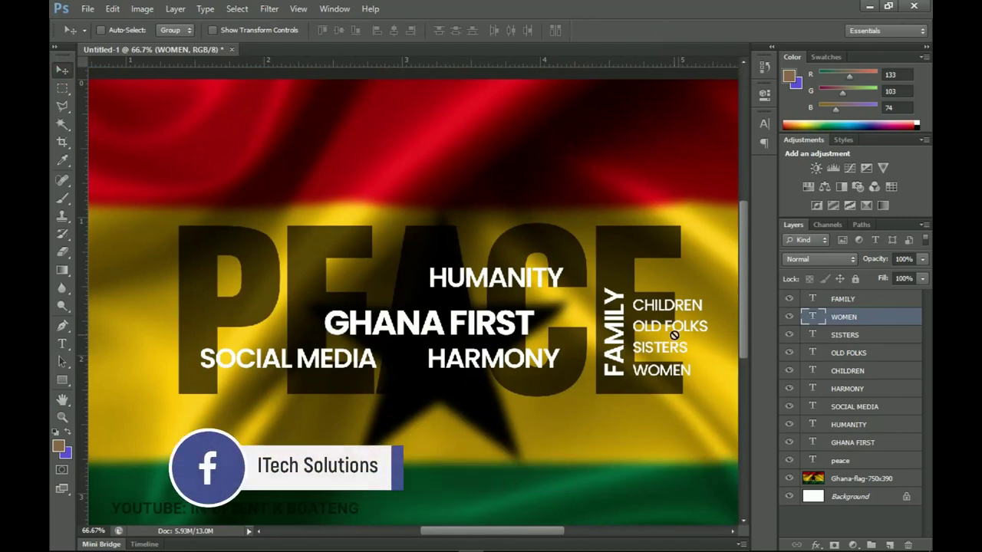
drag(541, 328, 97, 189)
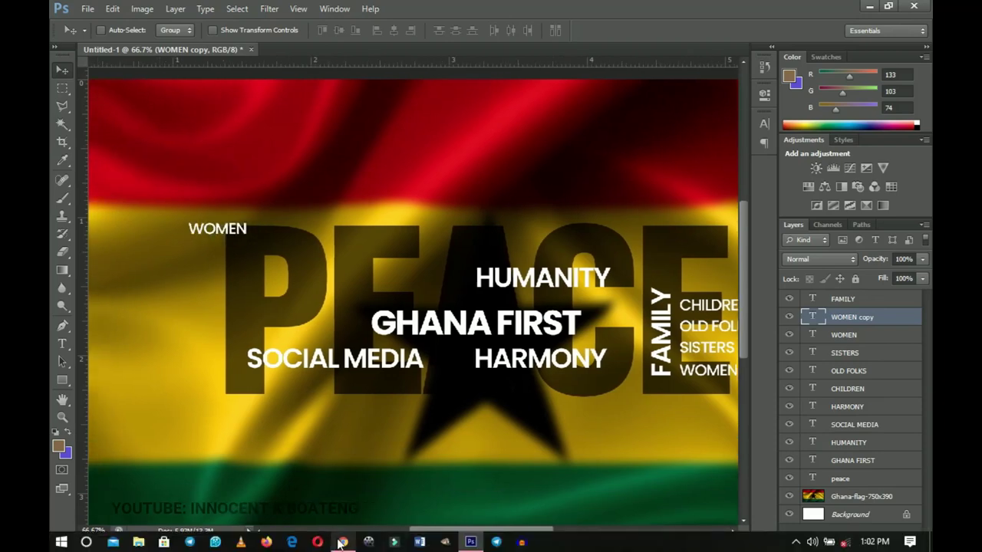
Switch to Chrome and look through the Merriam-Webster thesaurus entry for "peace" for related words.
click(343, 540)
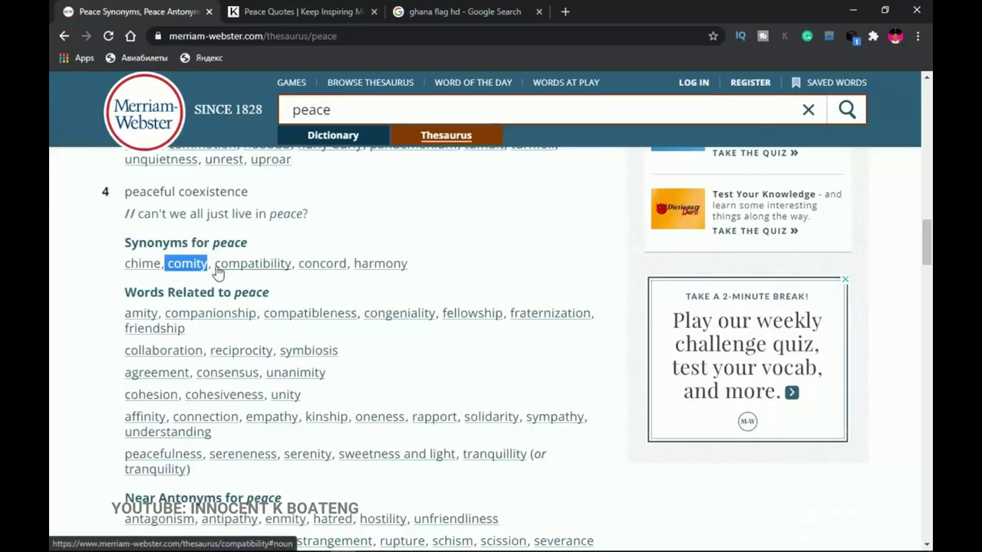
scroll(253, 275, down, 1)
scroll(272, 276, up, 5)
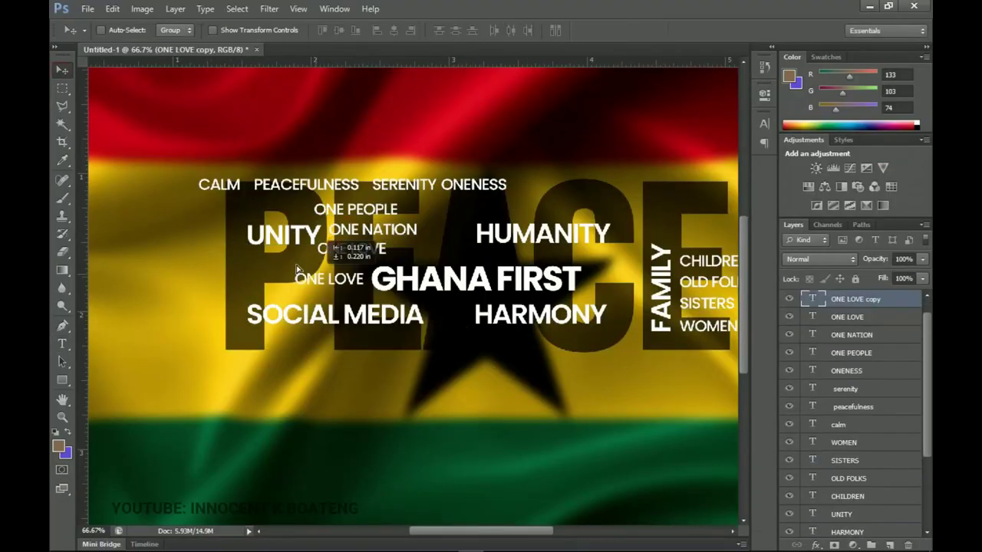
Place the ONE LOVE copy below UNITY, above SOCIAL MEDIA, and scale it down slightly.
drag(297, 269, 257, 261)
key(ctrl+t)
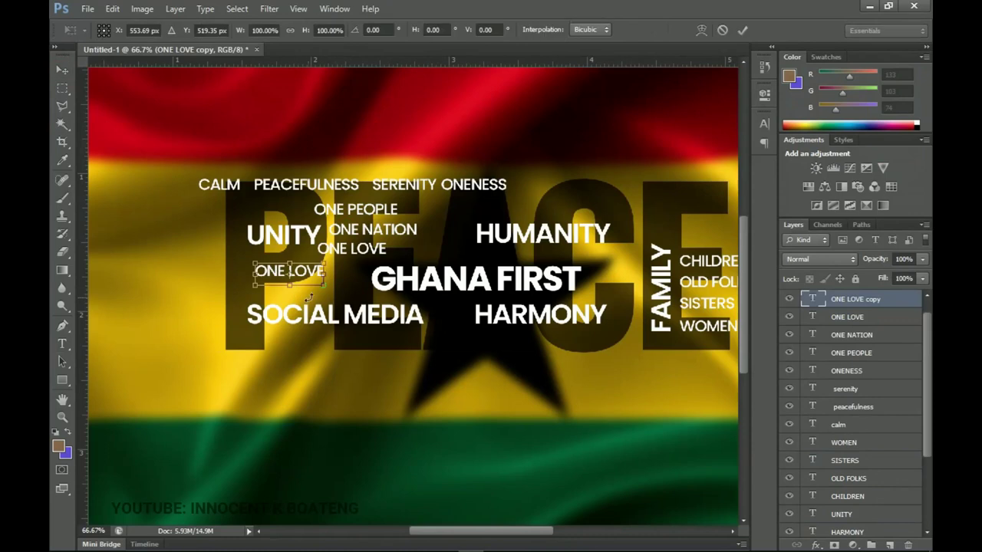
drag(323, 285, 314, 282)
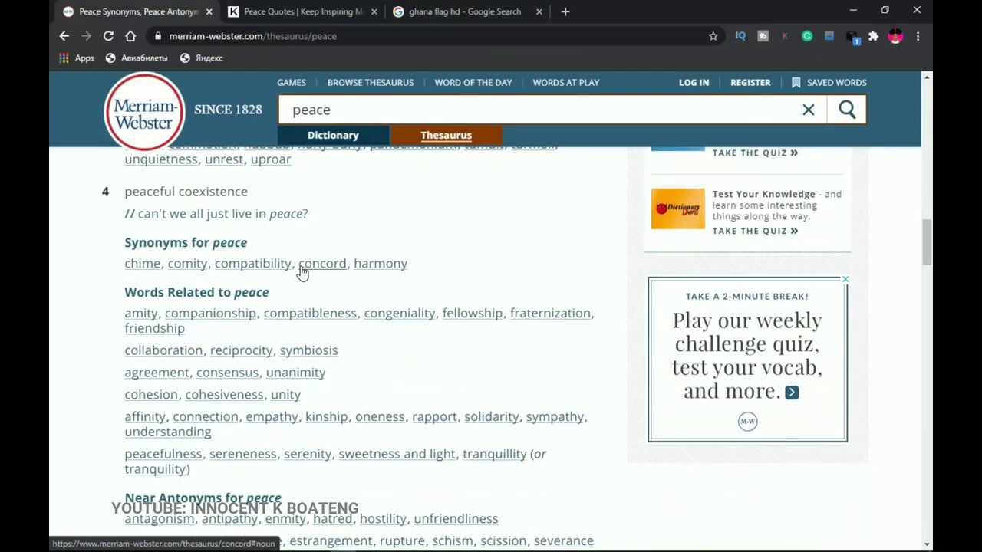
Switch back to Photoshop and add more peace-related words, including CONCORD below UNITY and COHESIVENESS above HUMANITY.
double_click(219, 325)
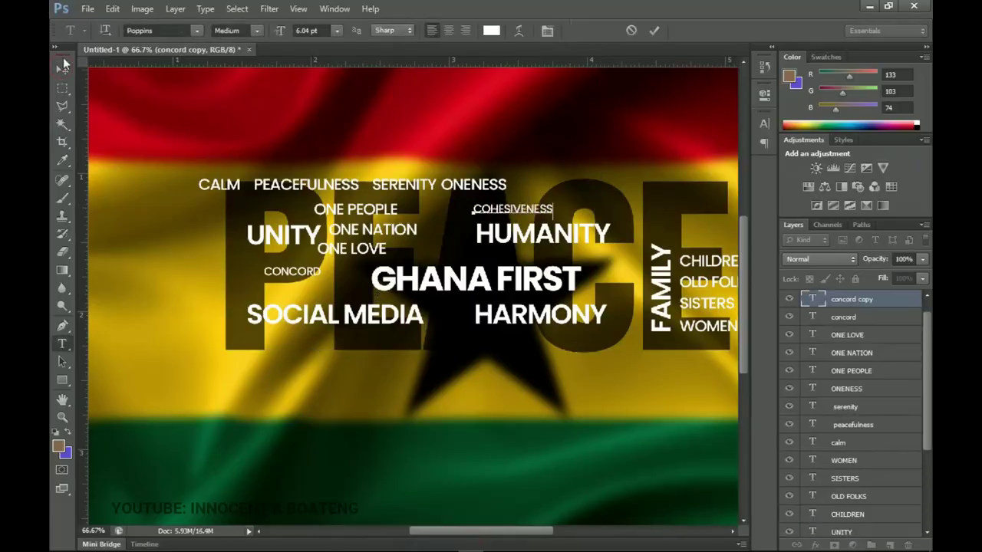
double_click(213, 363)
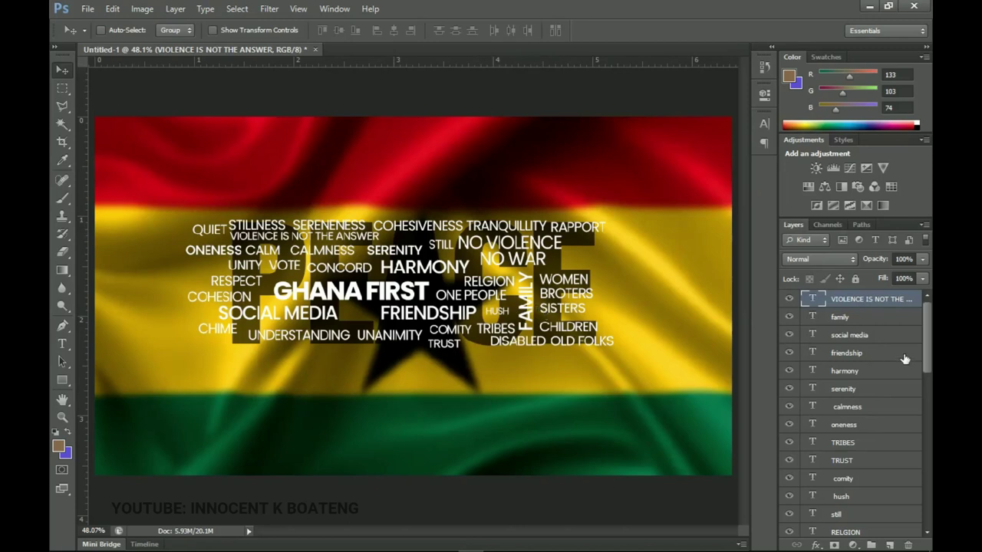
Group all the word layers above the peace layer, from GHANA FIRST up to VIOLENCE IS NOT THE ANSWER.
scroll(845, 352, down, 10)
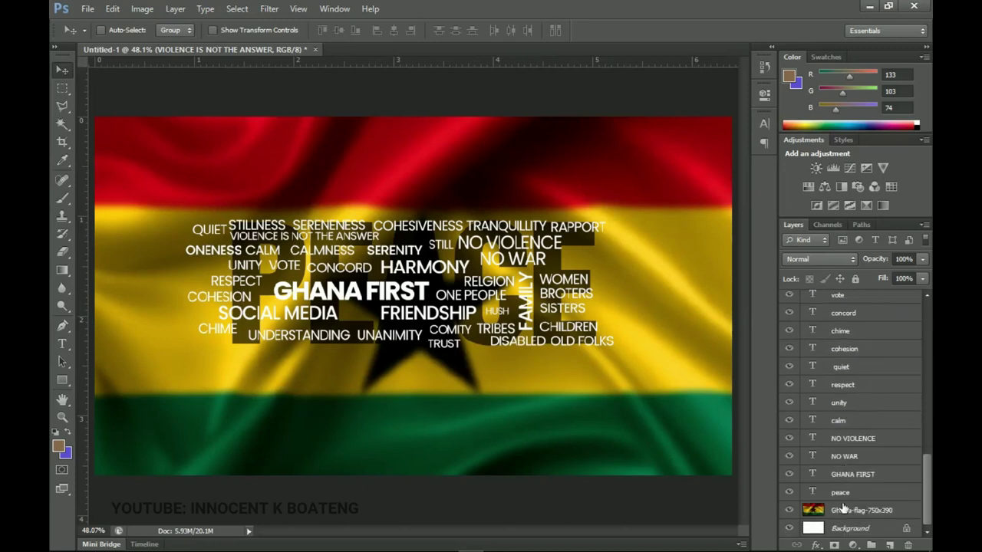
click(789, 493)
click(789, 493)
click(789, 493)
click(789, 493)
click(880, 480)
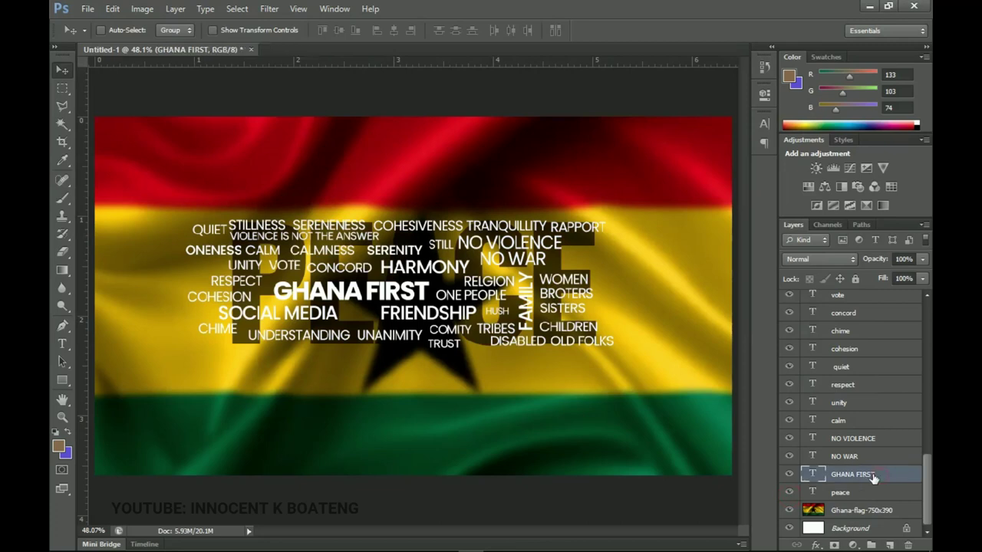
scroll(874, 475, up, 2)
scroll(867, 477, down, 2)
scroll(859, 460, up, 10)
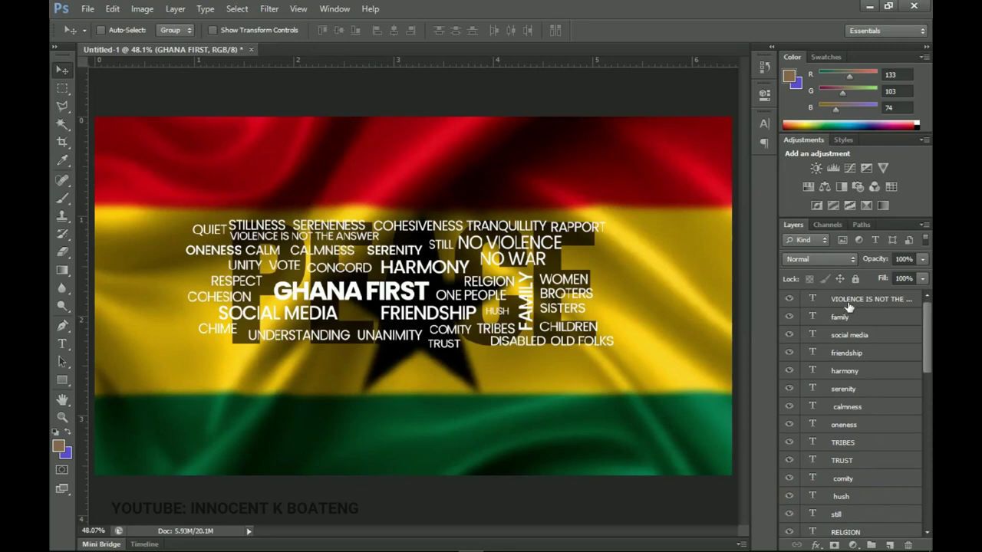
shift+click(848, 306)
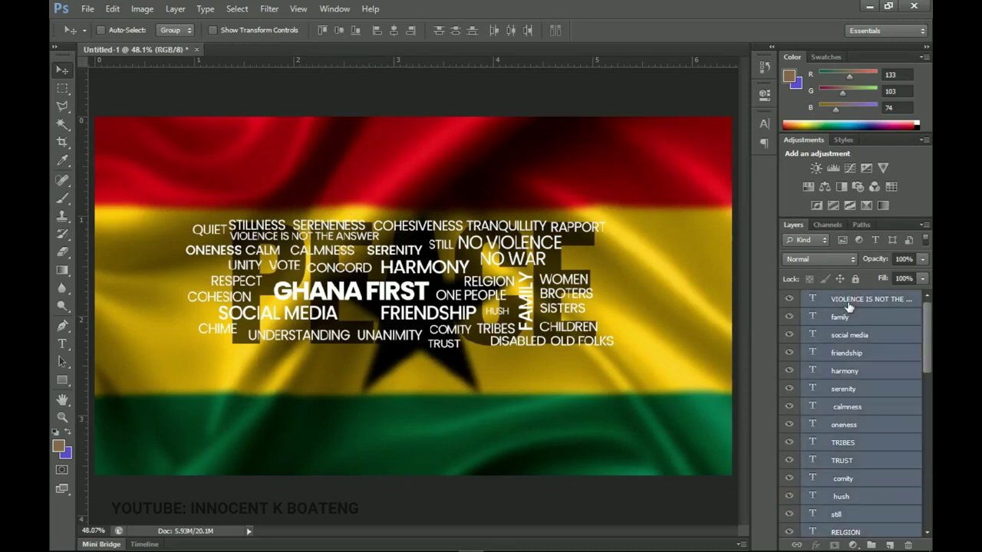
key(ctrl+g)
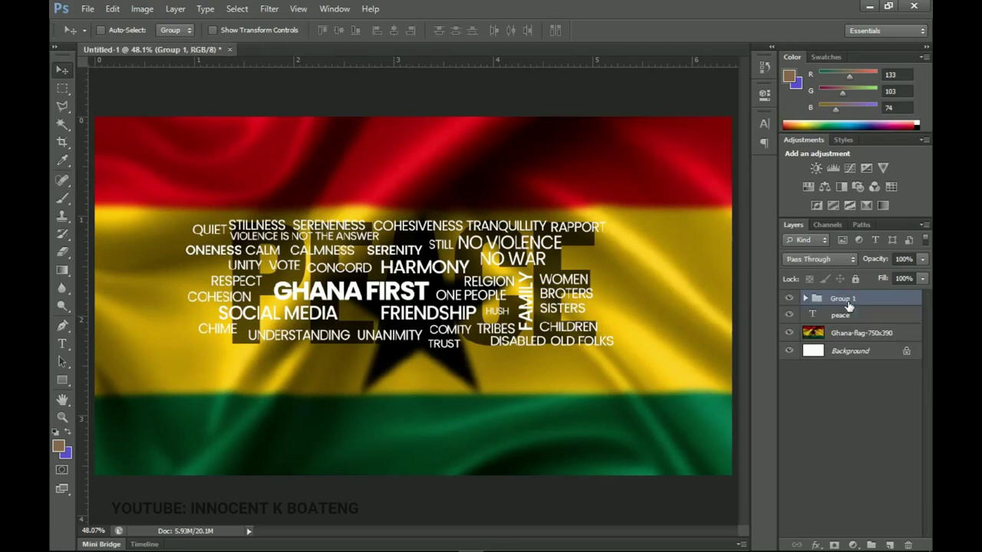
Nudge the word group to the right until it is centred over PEACE.
key(Right)
key(Right)
key(Right)
key(Right)
key(Right)
key(Right)
key(Right)
key(Right)
key(Right)
key(Right)
key(Right)
key(Right)
key(Right)
key(Right)
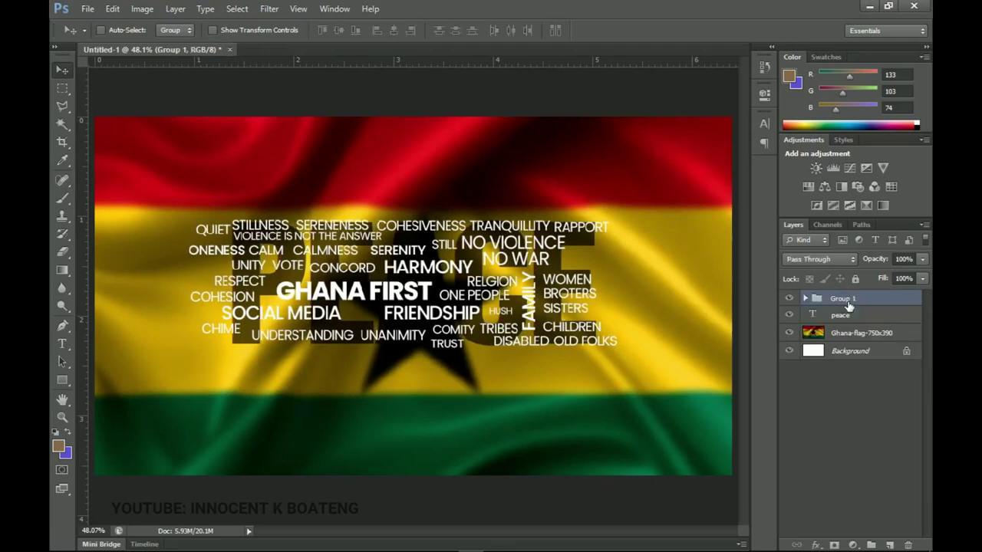
key(Right)
key(Right)
key(Right)
key(Right)
key(Right)
key(Right)
key(Right)
key(Right)
key(Right)
key(Right)
key(Right)
key(Right)
key(Right)
key(Right)
key(Right)
key(Right)
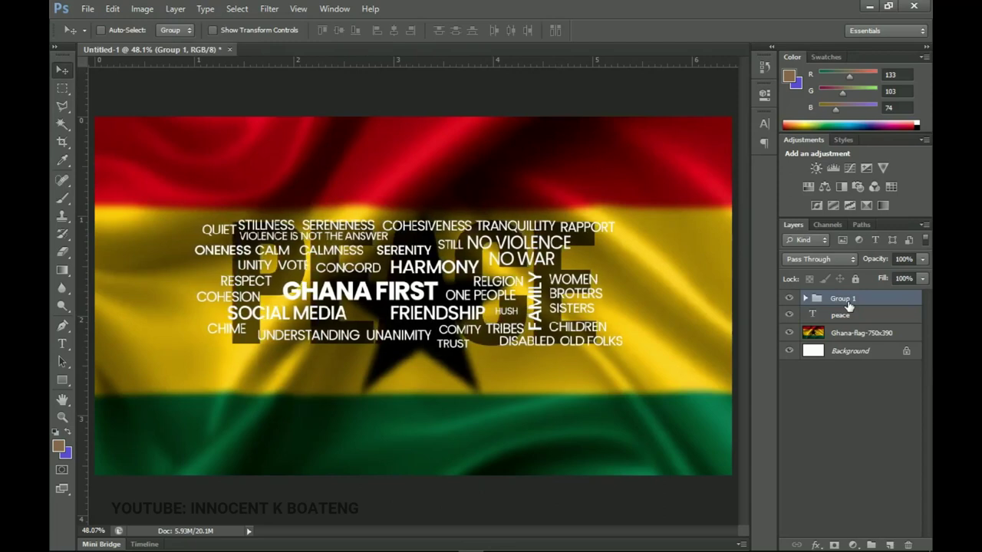
key(Right)
key(Right)
key(Right)
key(Right)
key(Right)
key(Right)
key(Right)
key(Right)
key(Right)
key(Right)
key(Right)
key(Right)
key(Right)
key(Right)
key(Right)
key(Right)
key(Right)
key(Right)
key(Right)
key(Right)
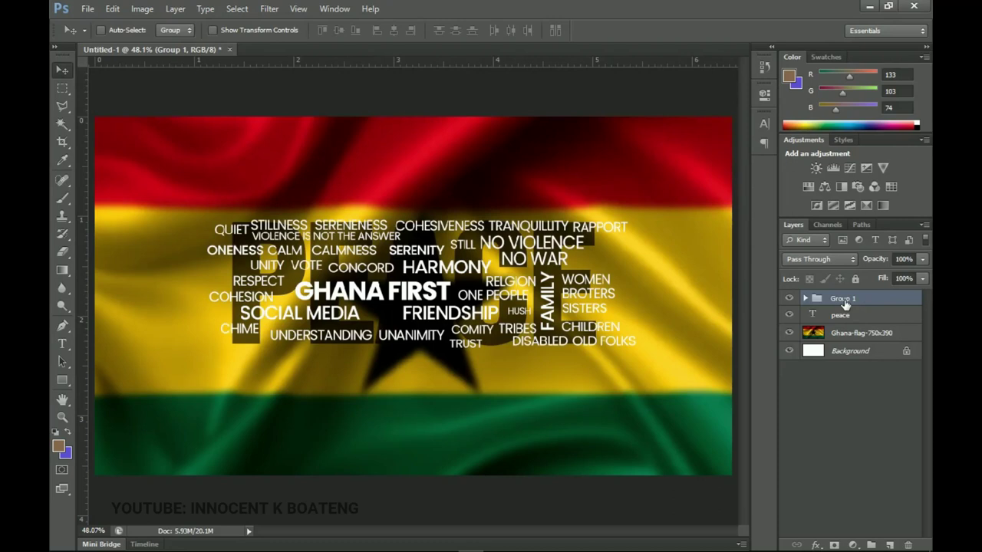
Duplicate the word group and hide the original Group 1.
click(788, 299)
click(788, 299)
key(ctrl+j)
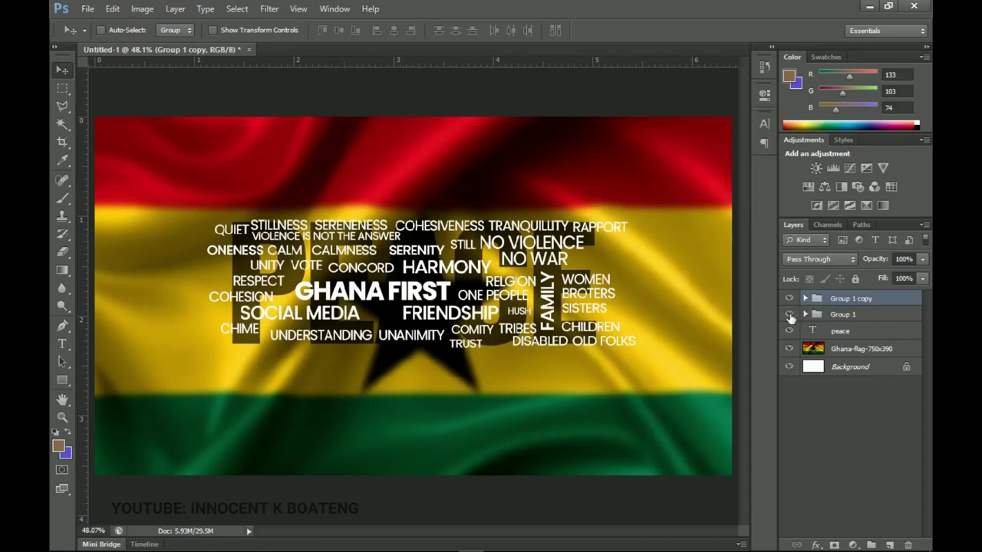
click(789, 314)
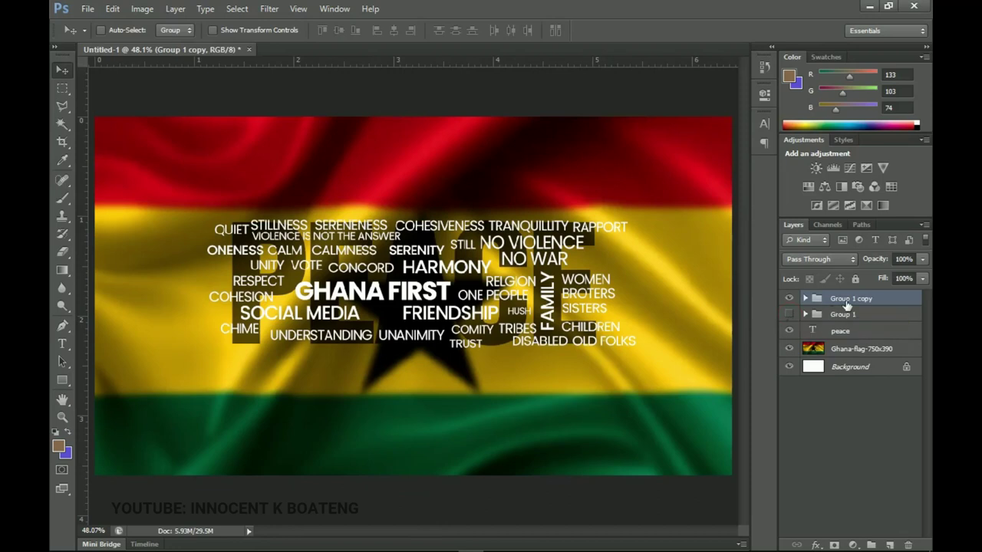
Convert the Group 1 copy to a smart object and rasterize it into a plain pixel layer.
right_click(847, 304)
click(765, 276)
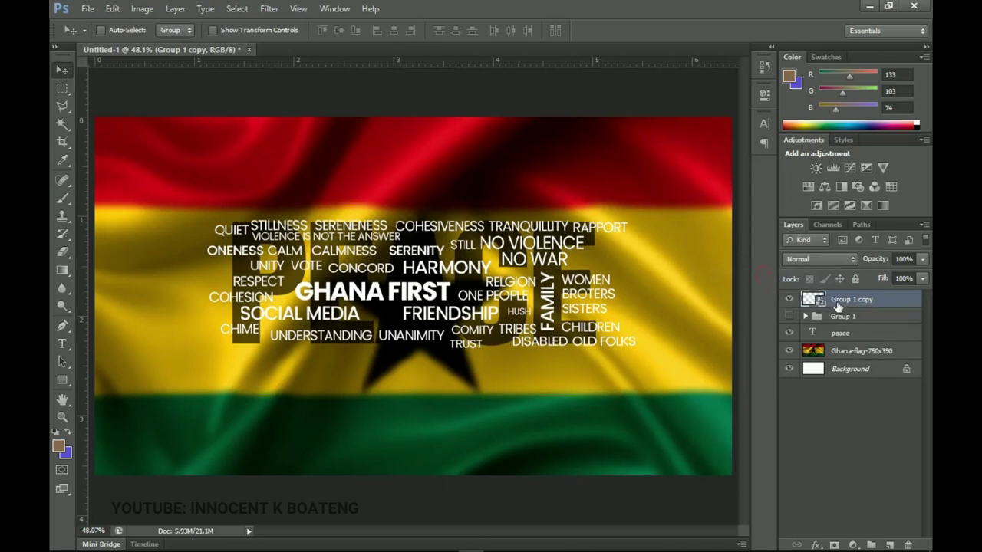
click(788, 299)
click(788, 299)
right_click(853, 306)
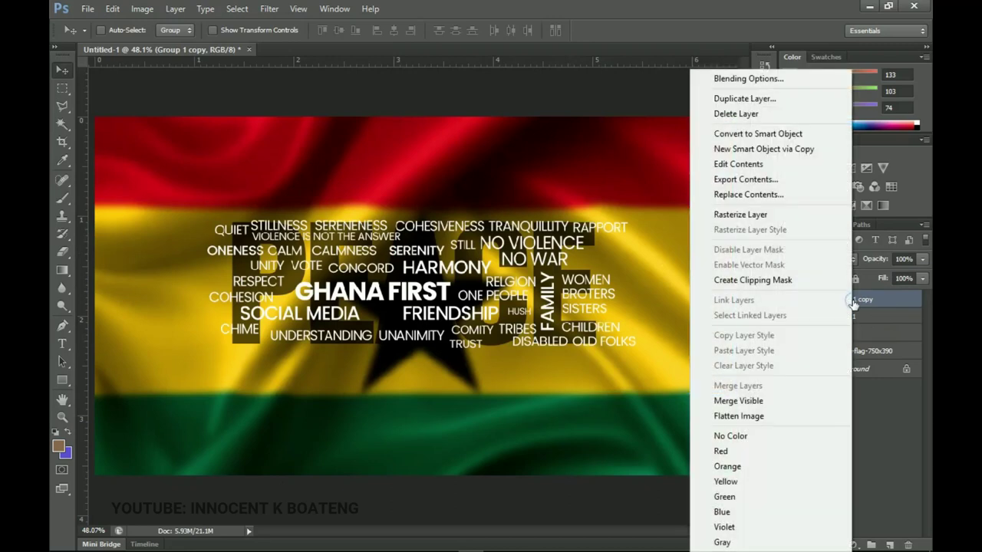
click(741, 216)
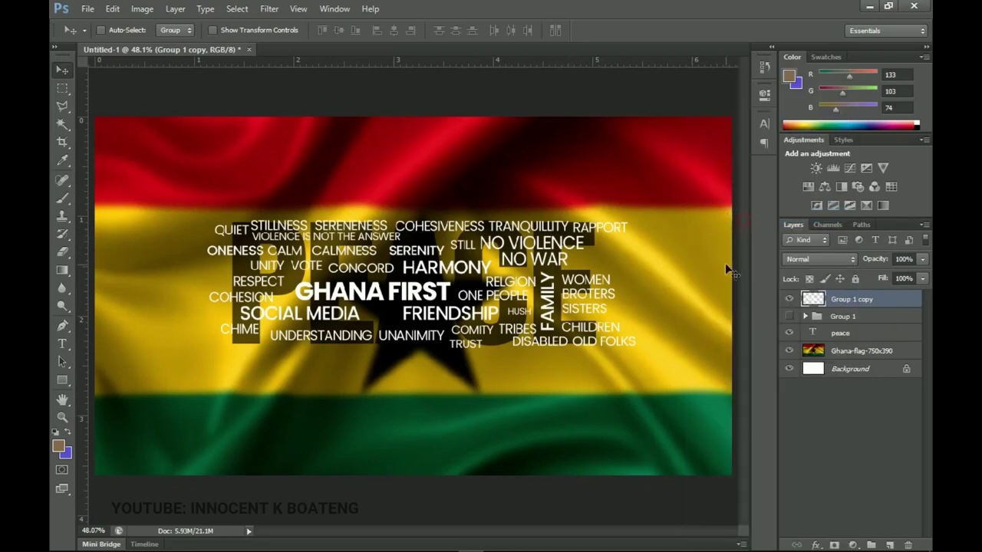
Select the pixels of the peace text layer to get a selection in the shape of PEACE.
click(841, 335)
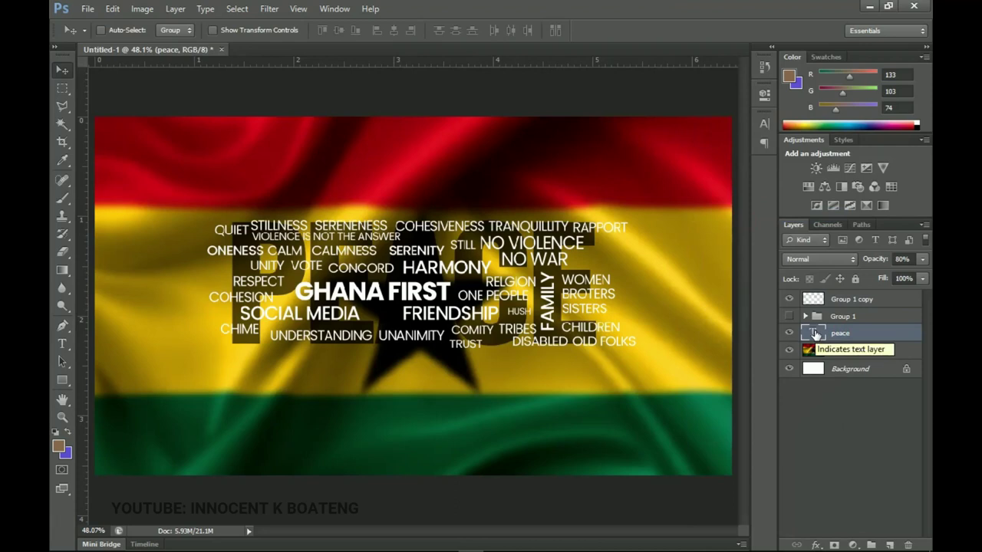
ctrl+click(814, 334)
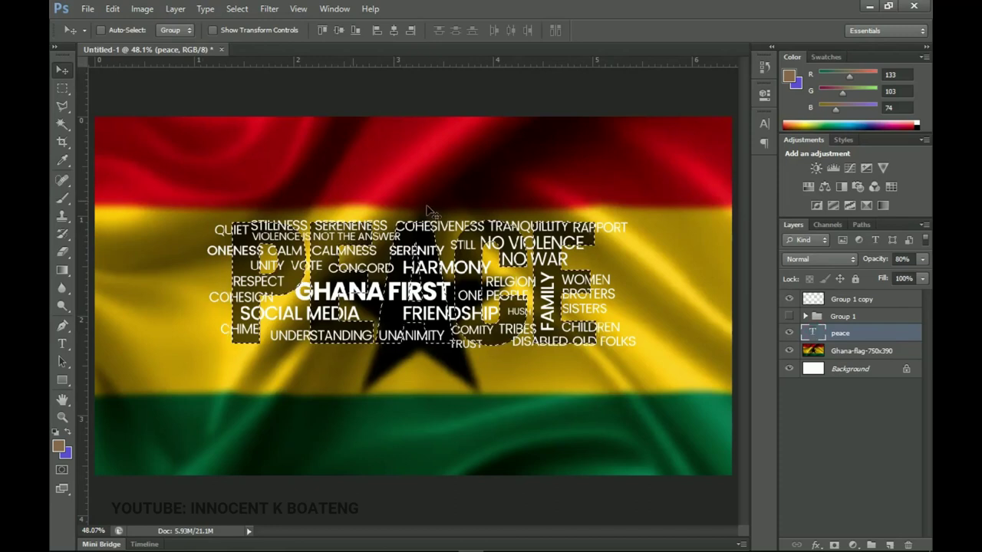
key(ctrl+d)
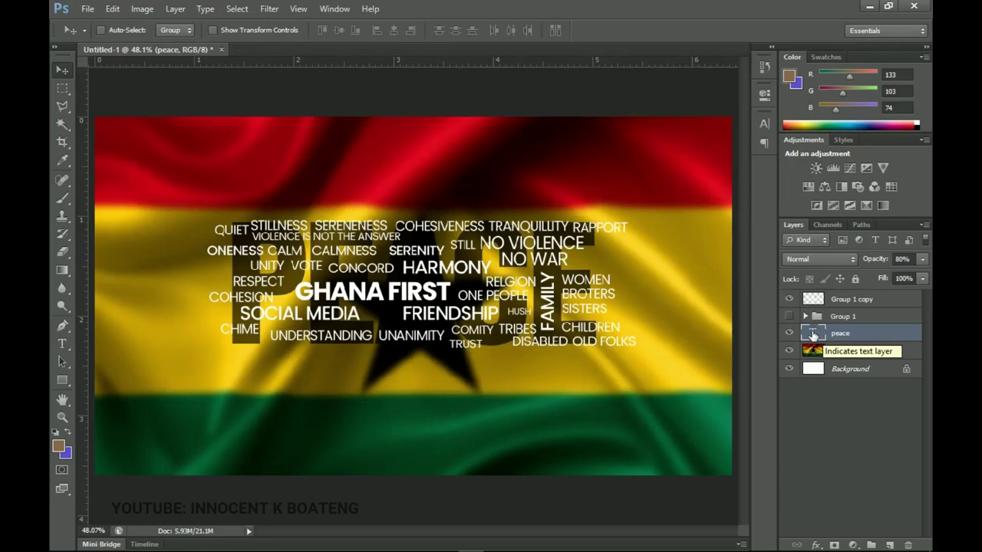
right_click(813, 336)
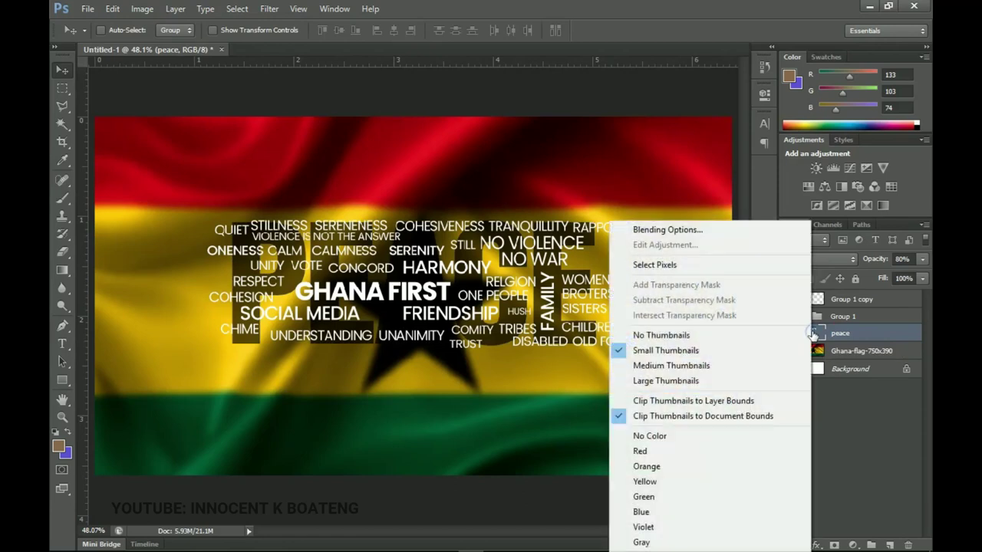
click(663, 265)
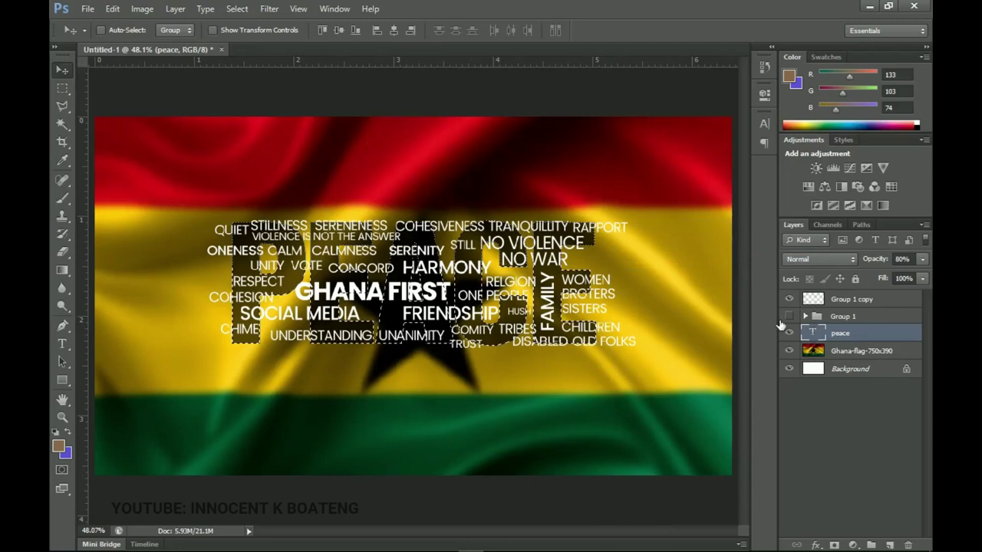
Cut the words inside the PEACE selection from the Group 1 copy layer onto a new layer using Layer Via Cut.
click(849, 303)
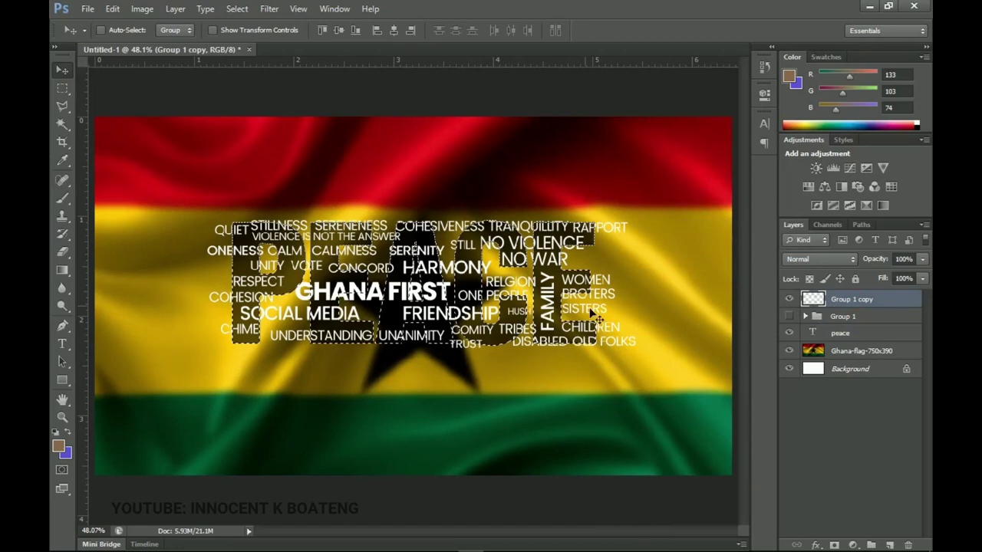
mouse_move(60, 106)
mouse_down()
mouse_move(124, 110)
mouse_move(126, 122)
mouse_up()
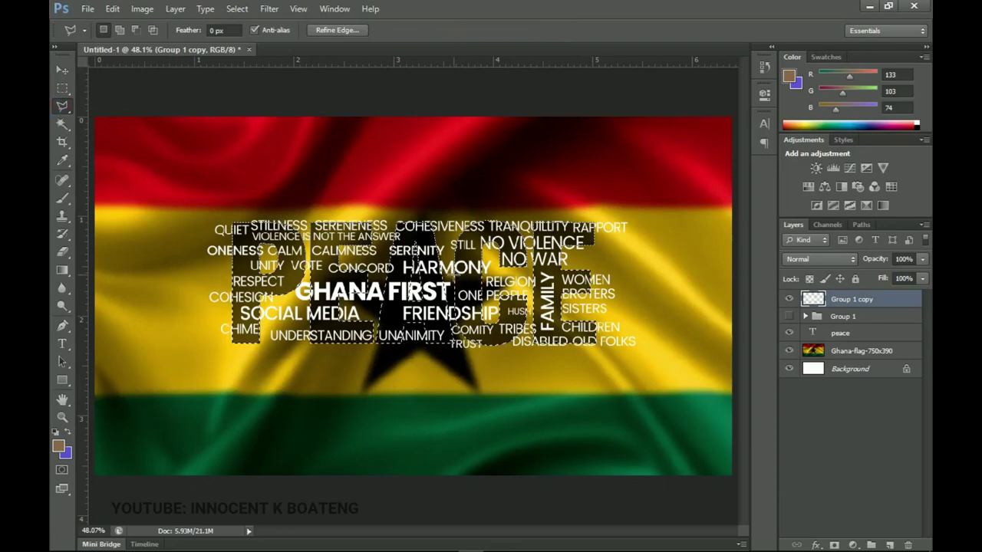
right_click(455, 333)
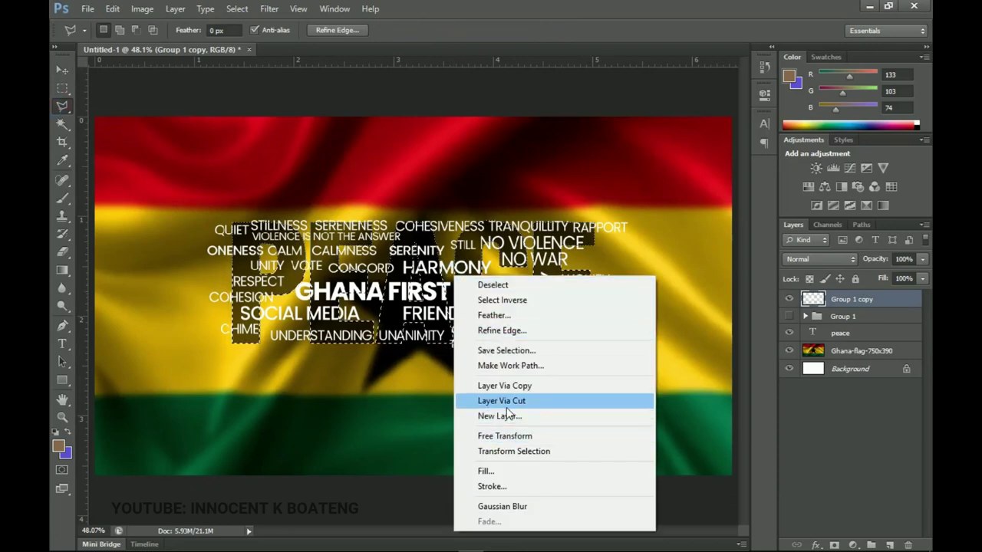
click(509, 402)
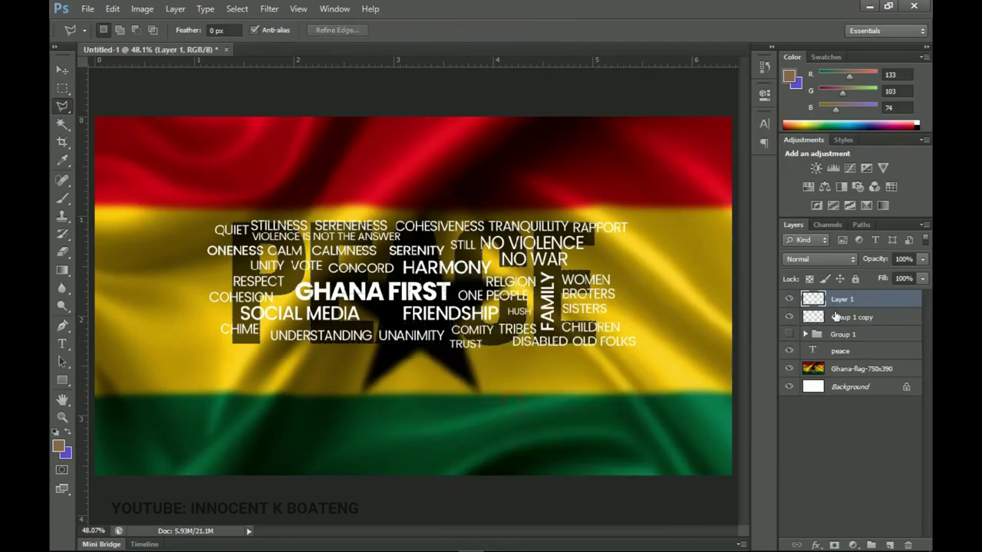
Hide and show Layer 1 and Group 1 copy in turn to compare the words inside and outside the PEACE letters.
click(788, 299)
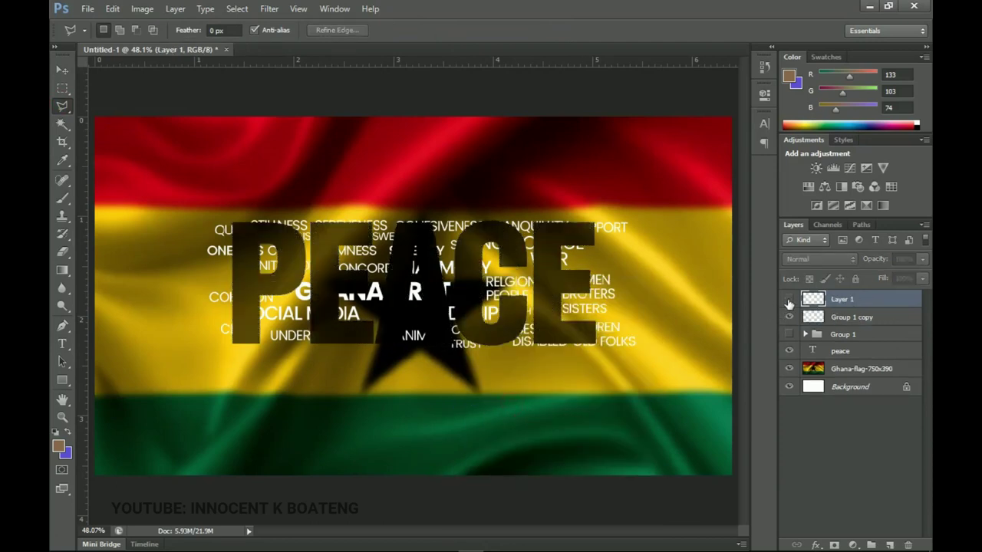
click(788, 299)
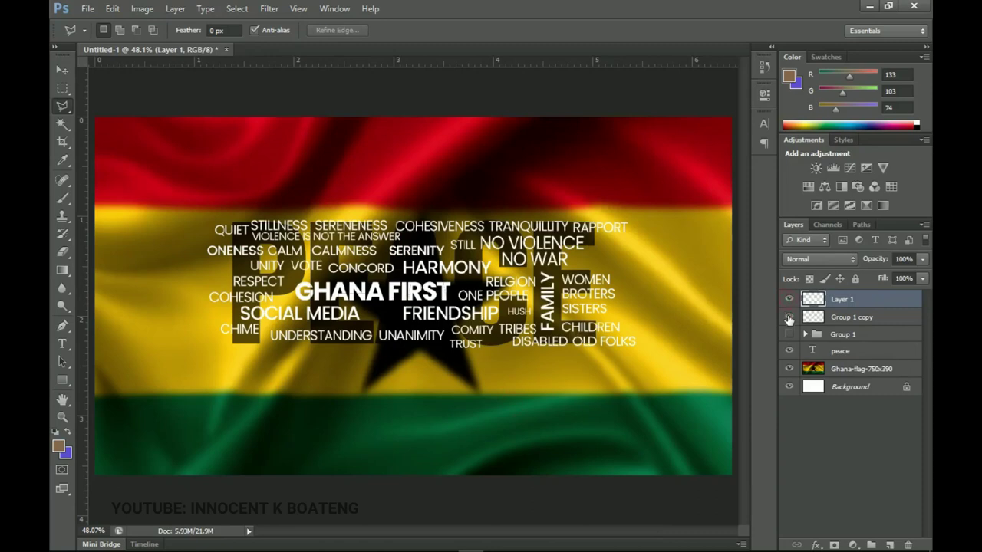
click(788, 317)
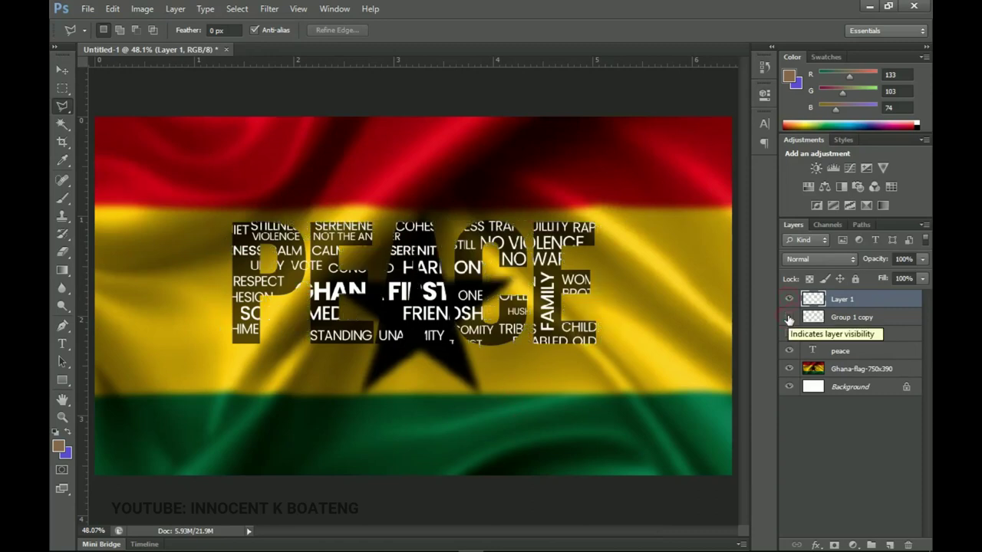
click(788, 317)
click(788, 299)
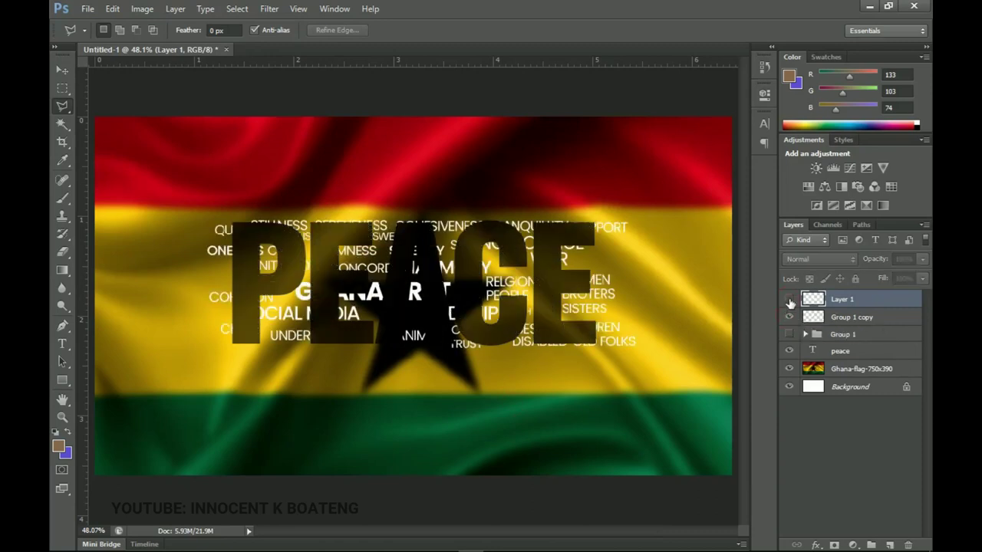
click(788, 299)
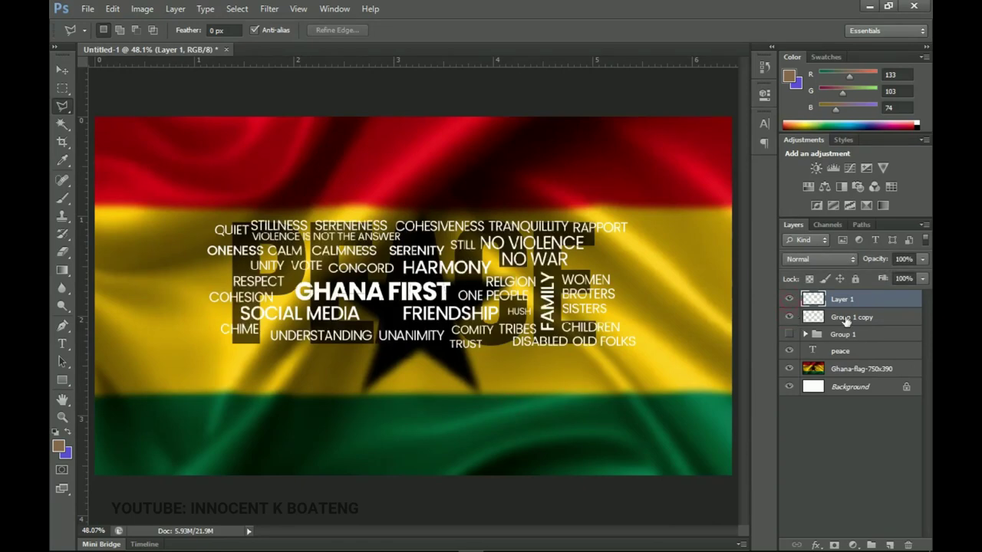
click(797, 317)
click(789, 317)
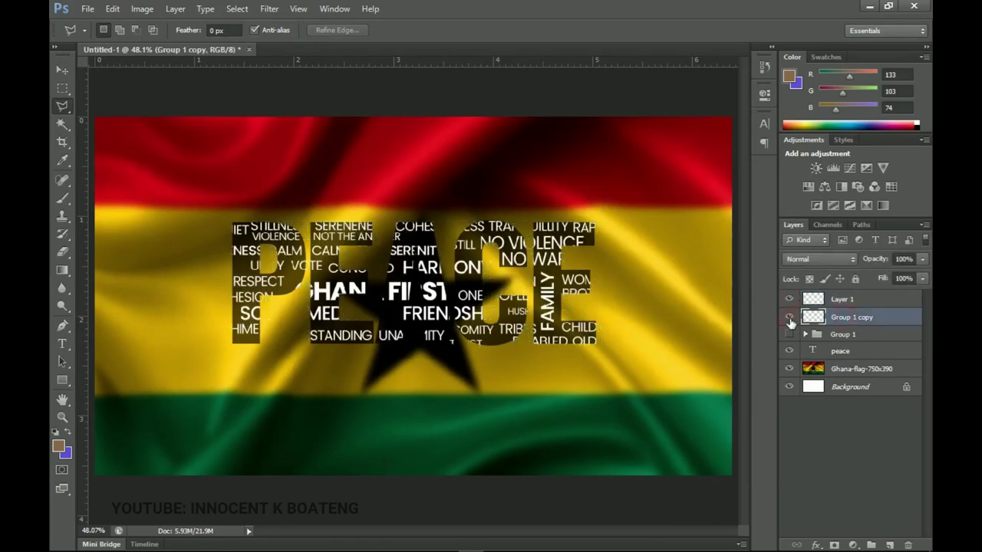
click(789, 317)
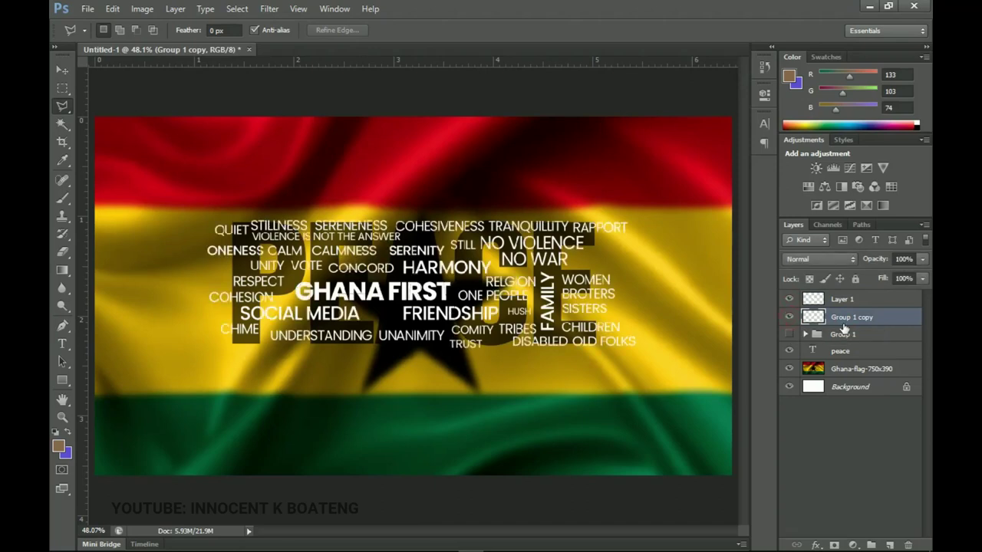
Lower the Group 1 copy layer's opacity to 10% to fade the words outside PEACE, and select Layer 1.
drag(876, 260, 833, 268)
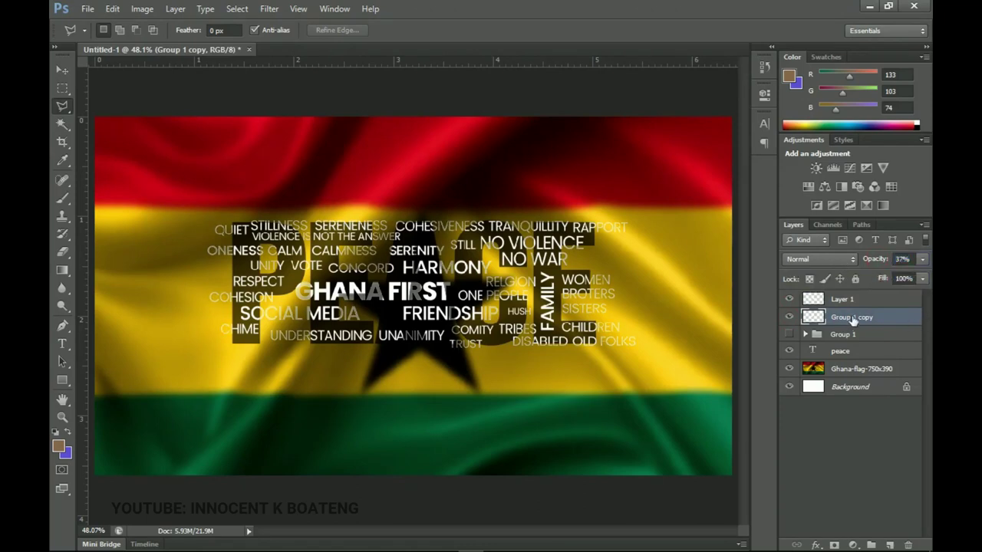
click(848, 301)
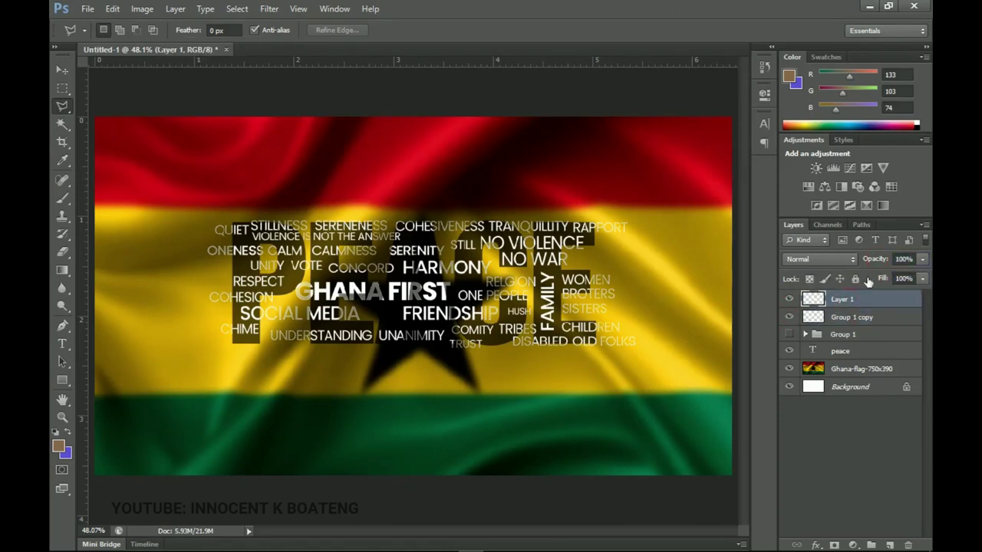
key(alt+bracketleft)
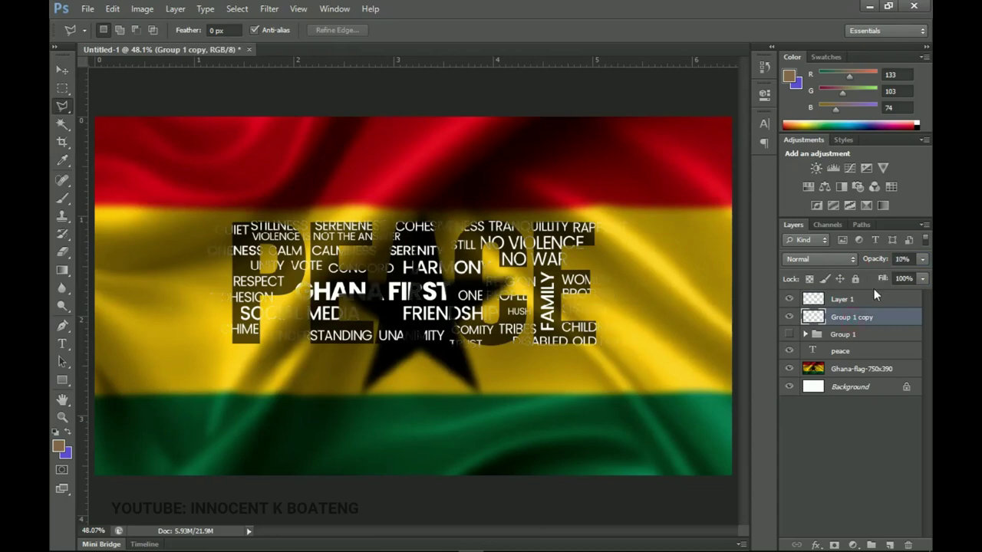
click(838, 301)
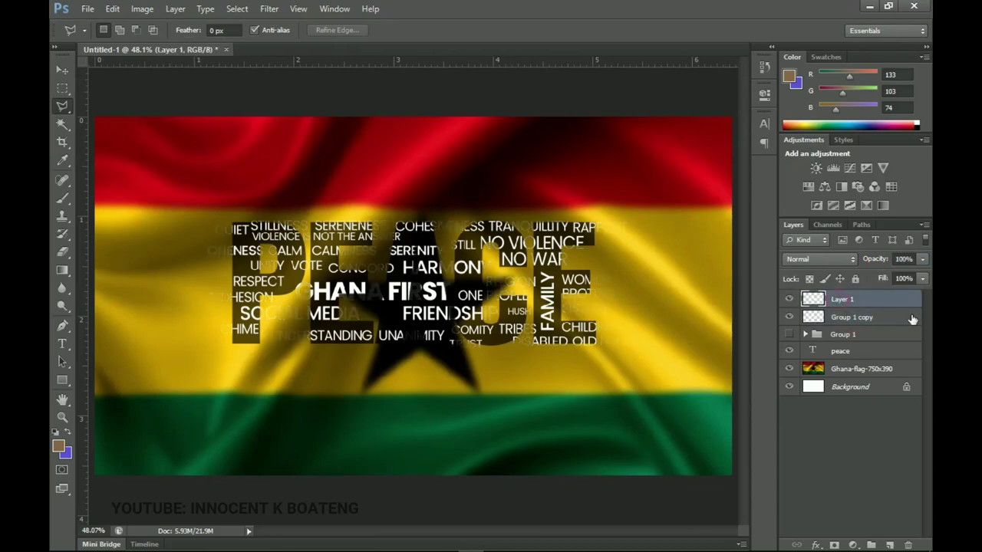
Hide and show Layer 1 to check the words inside PEACE, and set the layer's opacity to 90%.
click(789, 299)
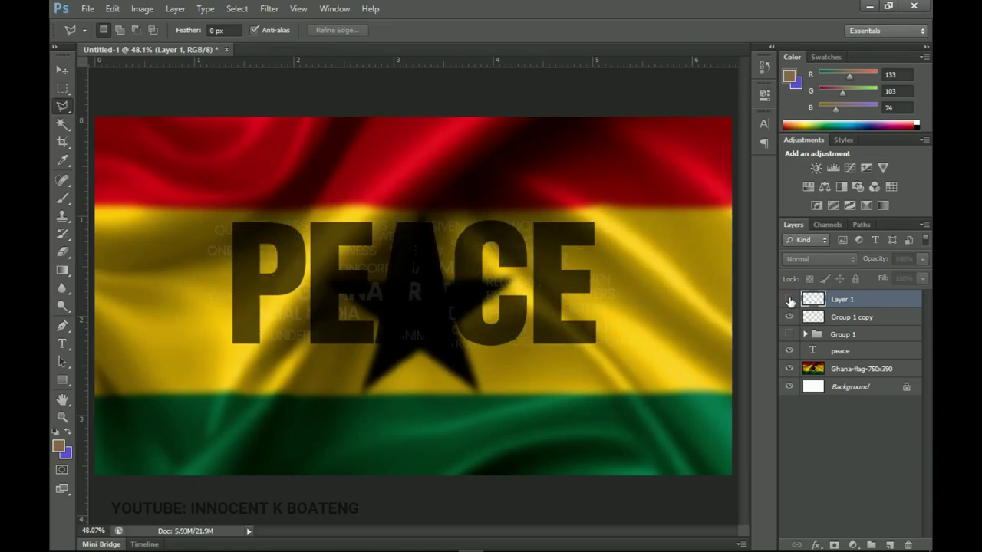
click(789, 299)
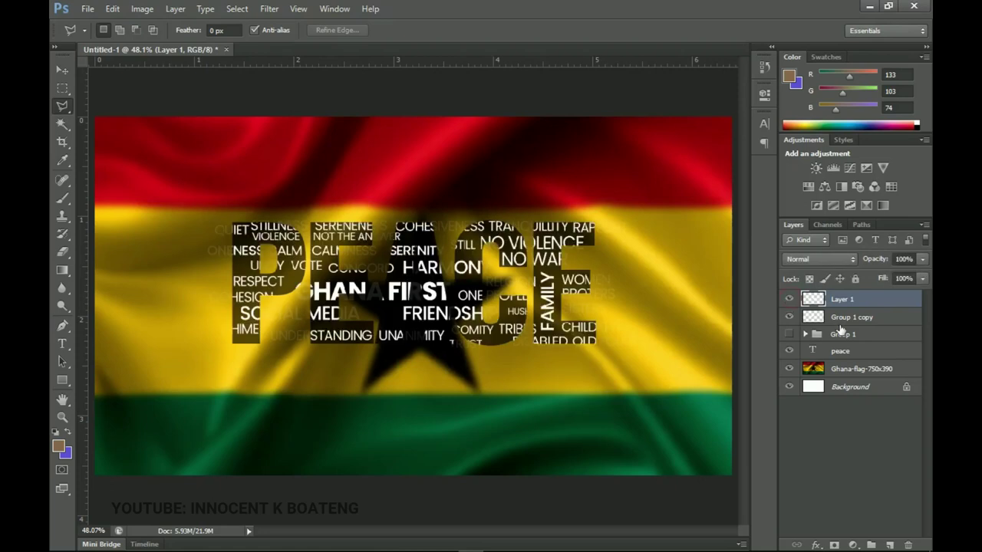
key(9)
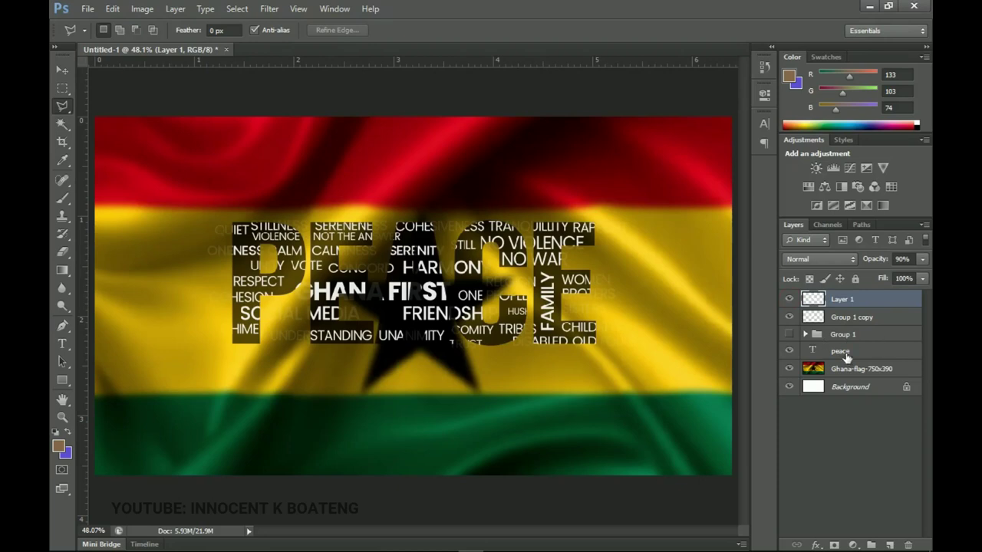
Try several opacity levels down to 50% on the peace text layer, and settle on 70%.
click(846, 354)
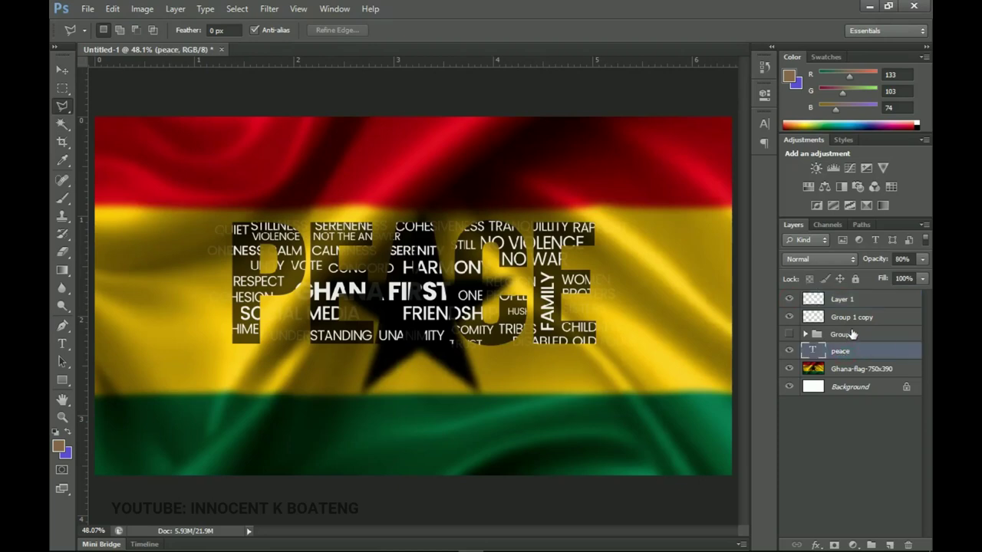
key(7)
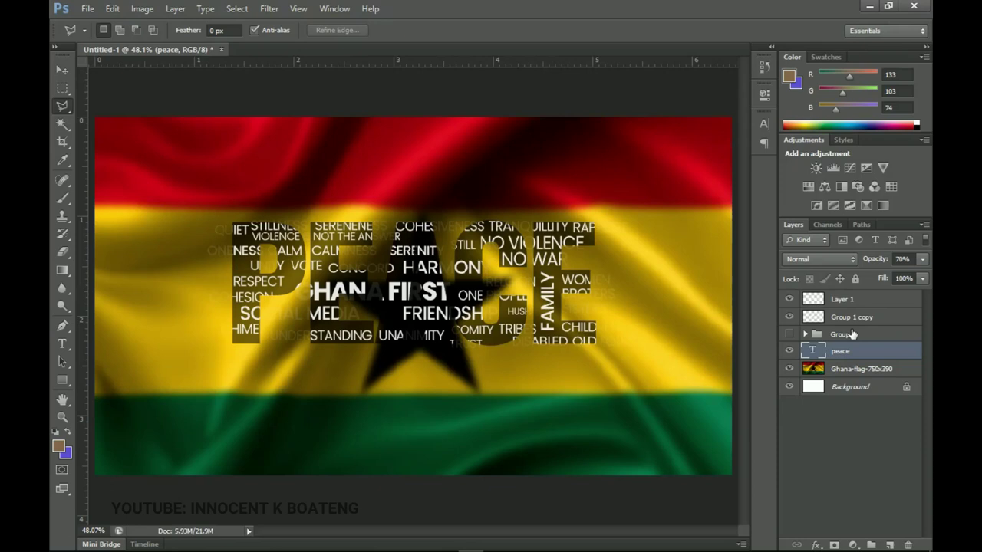
key(6)
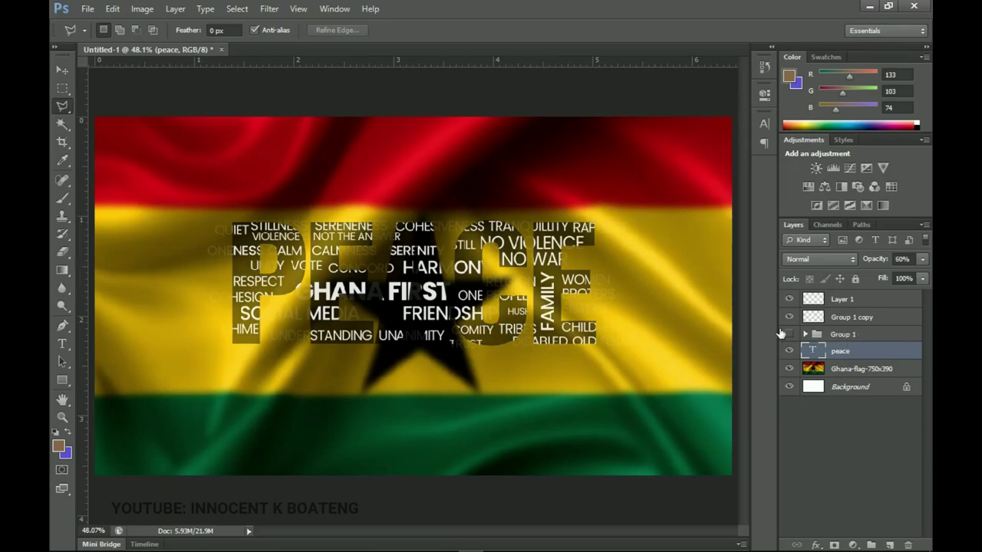
key(5)
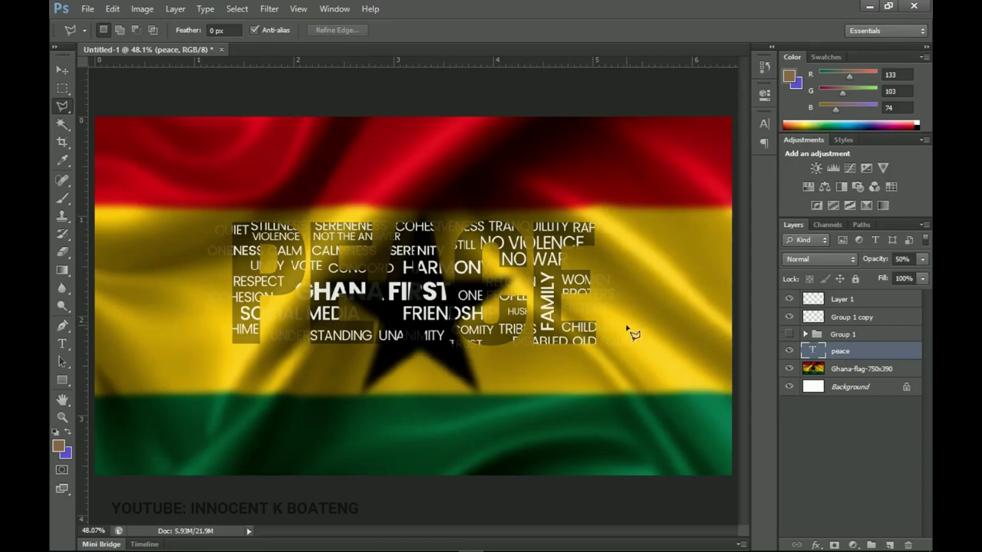
key(8)
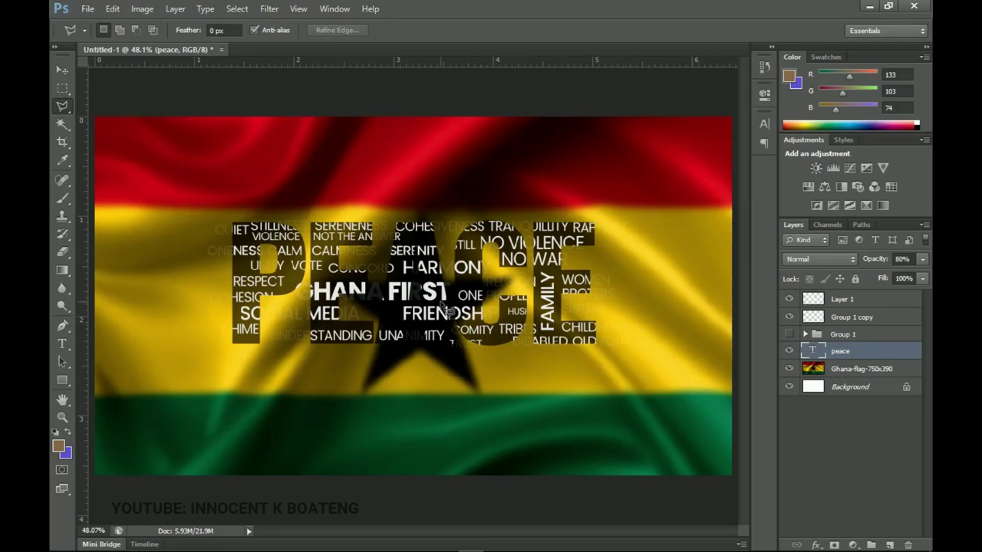
key(7)
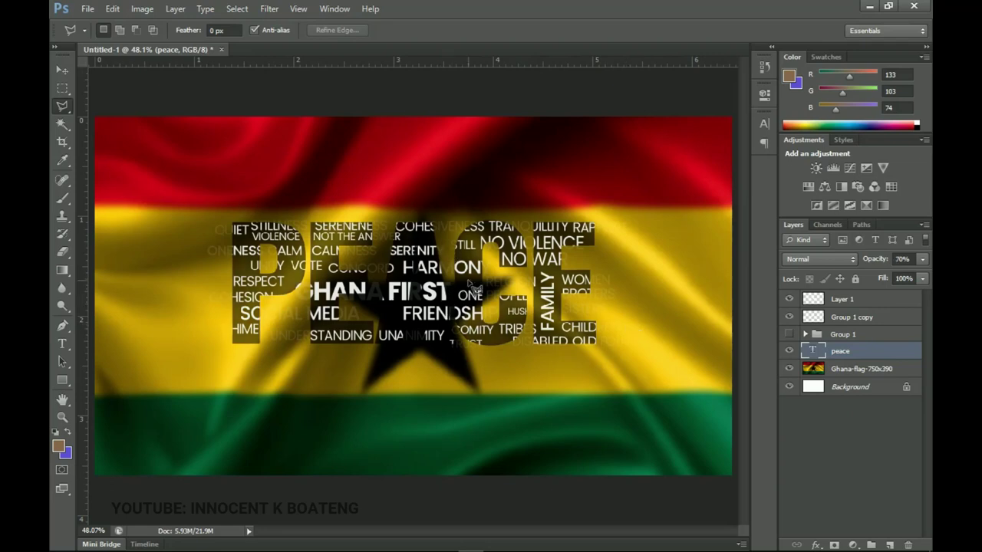
Activate the Move tool with the Group 1 copy layer selected, and switch to the peace quotes page in Chrome.
key(v)
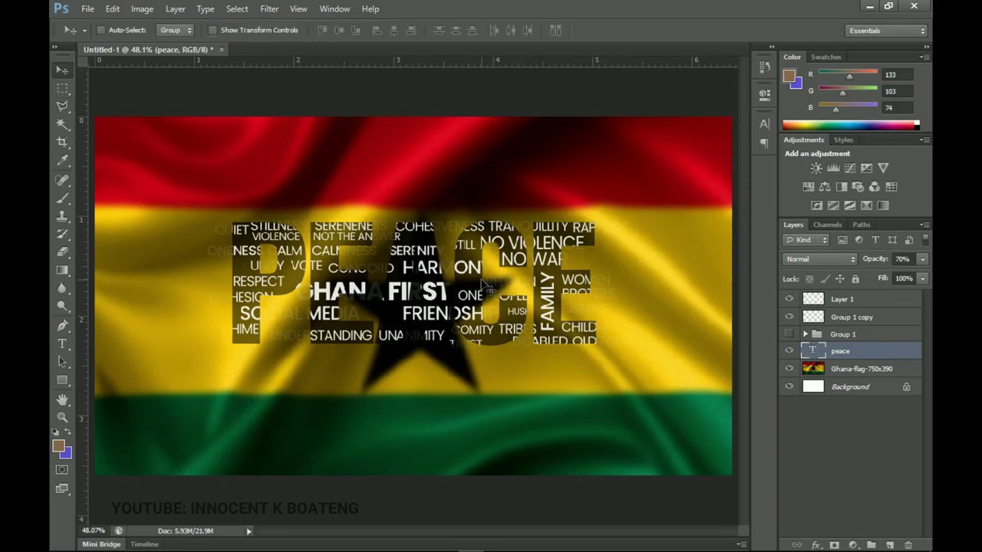
key(alt+bracketright)
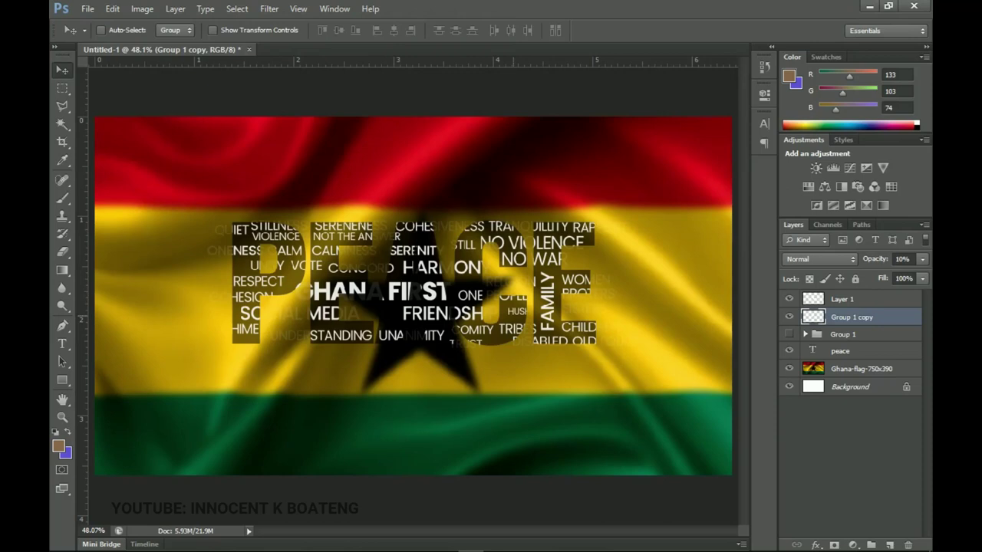
click(343, 541)
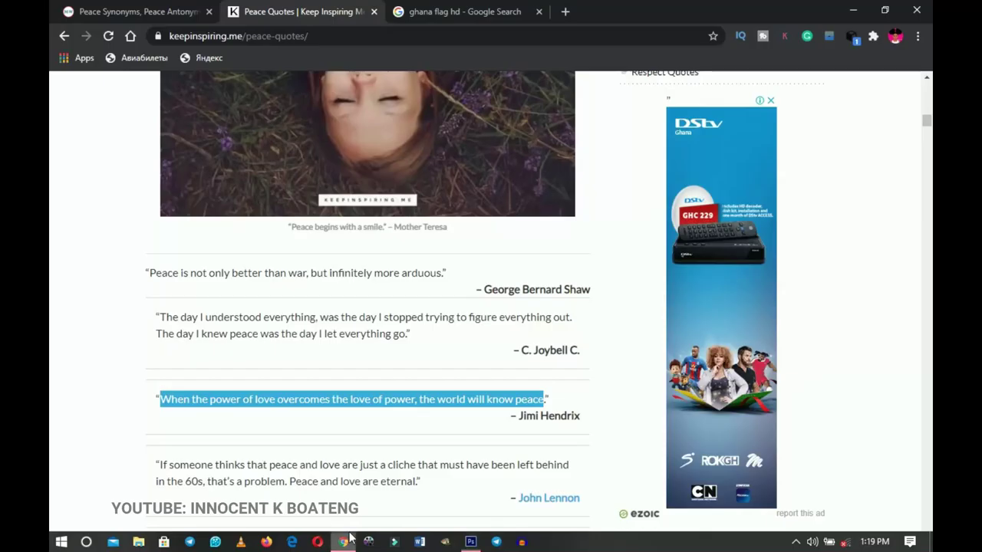